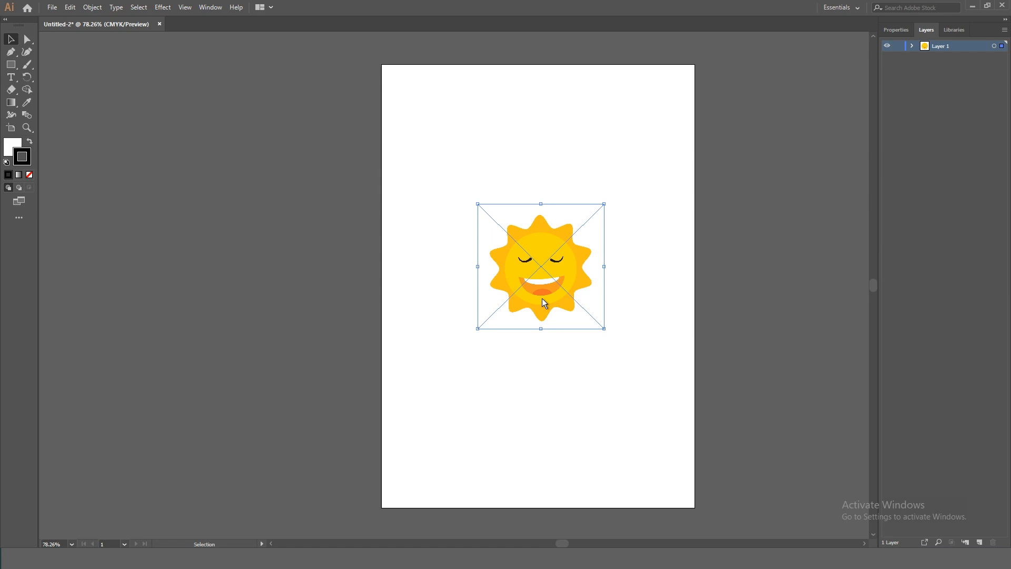
- Delete the sun image from the artboard and place Image.jpg from the Class 04 folder in its place
{"action": "key", "text": "Delete"}
{"action": "mouse_move", "coordinate": [348, 482]}
{"action": "left_click", "coordinate": [295, 520]}
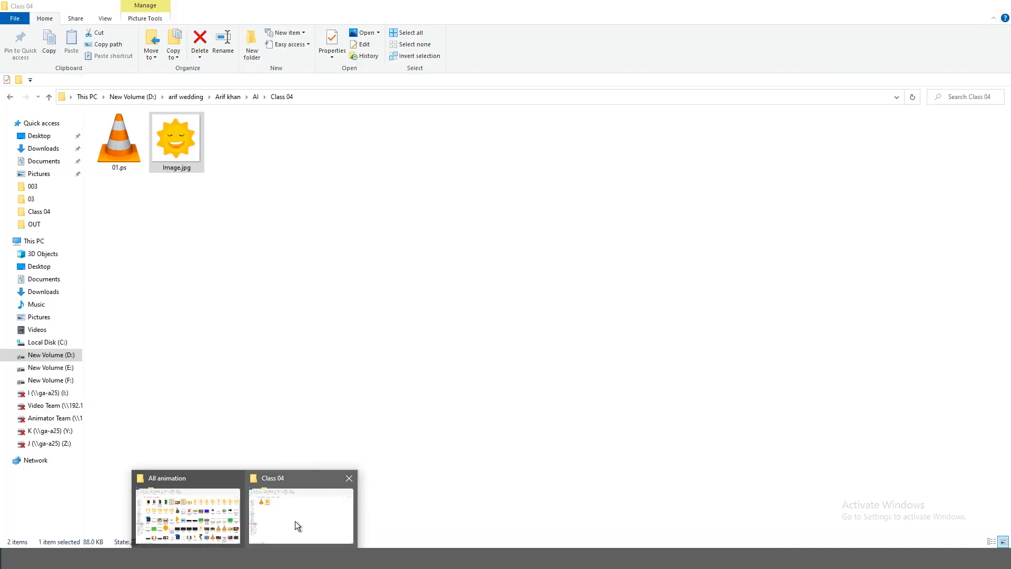
{"action": "left_click_drag", "start_coordinate": [203, 170], "coordinate": [533, 265]}
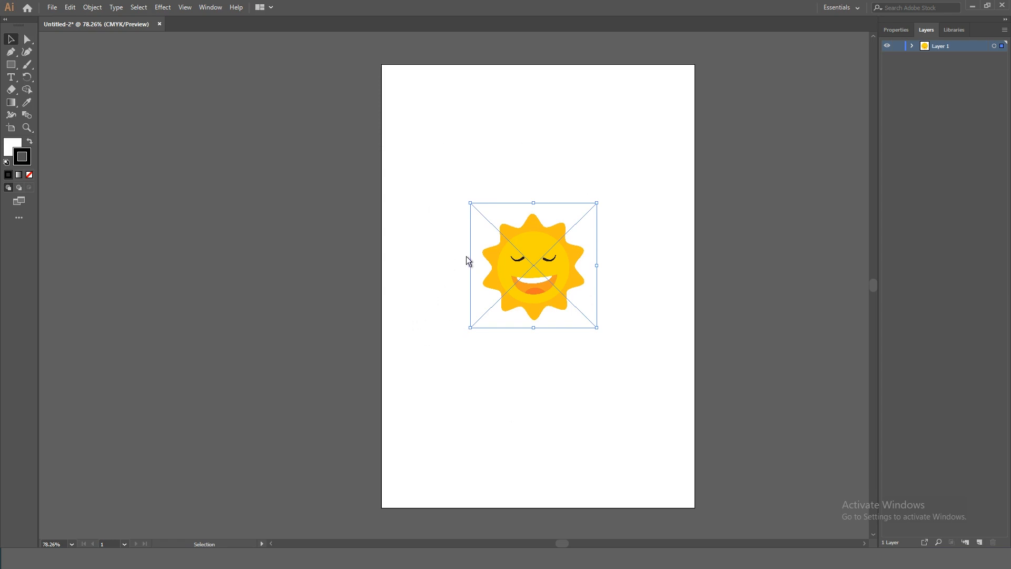
- Embed the linked sun image in the document
{"action": "left_click", "coordinate": [897, 30]}
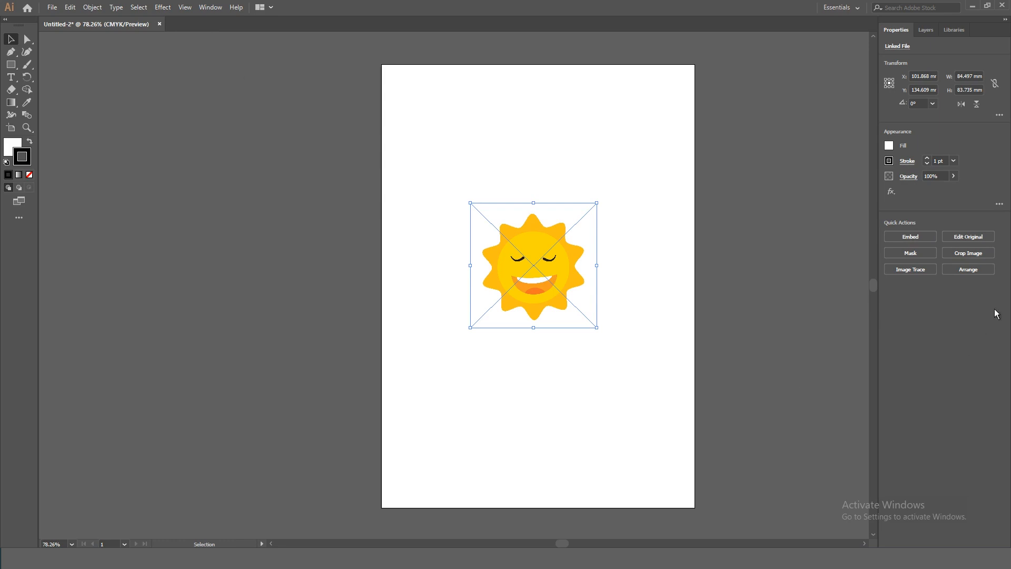
{"action": "key", "text": "slash"}
{"action": "left_click", "coordinate": [915, 238]}
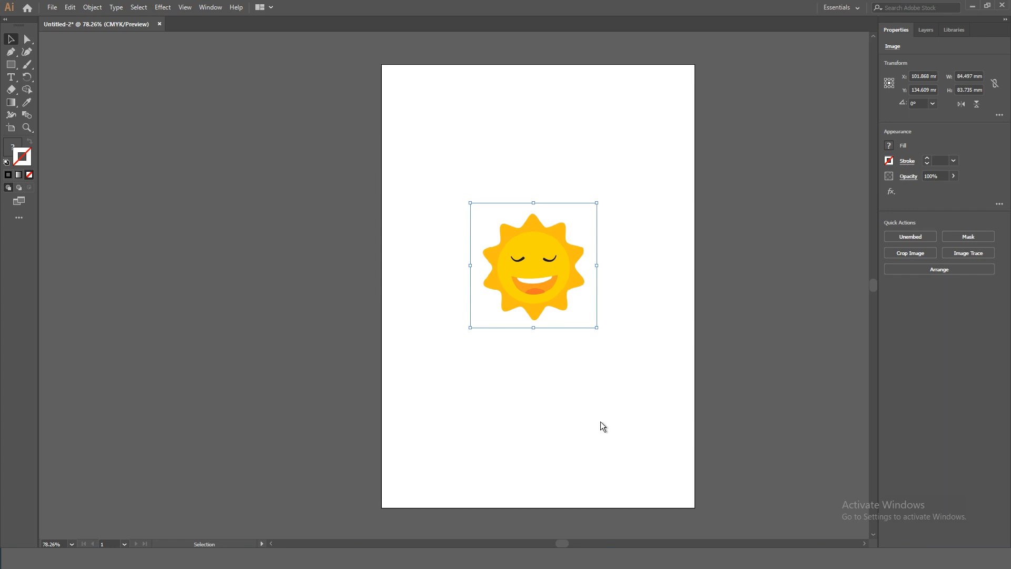
- Switch Layer 1 to outline view and back to preview, and toggle its lock on and off
{"action": "left_click", "coordinate": [927, 31]}
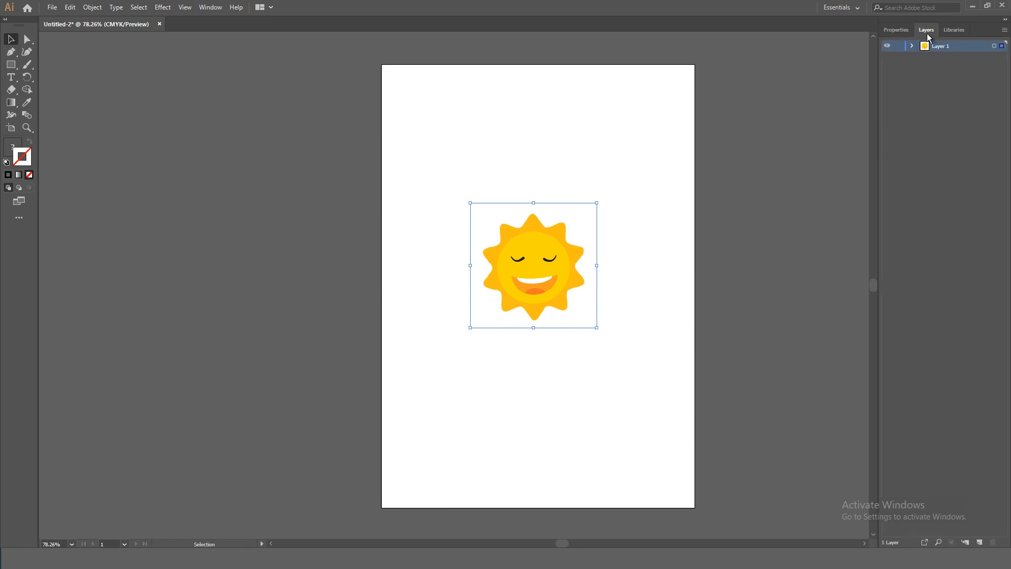
{"action": "left_click", "coordinate": [888, 48], "text": "ctrl"}
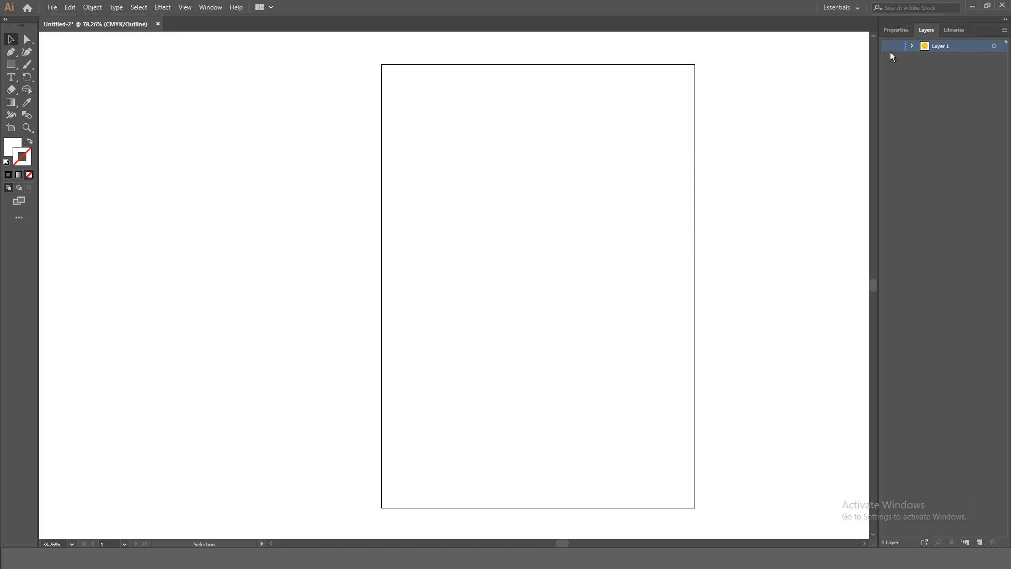
{"action": "left_click", "coordinate": [888, 46], "text": "ctrl"}
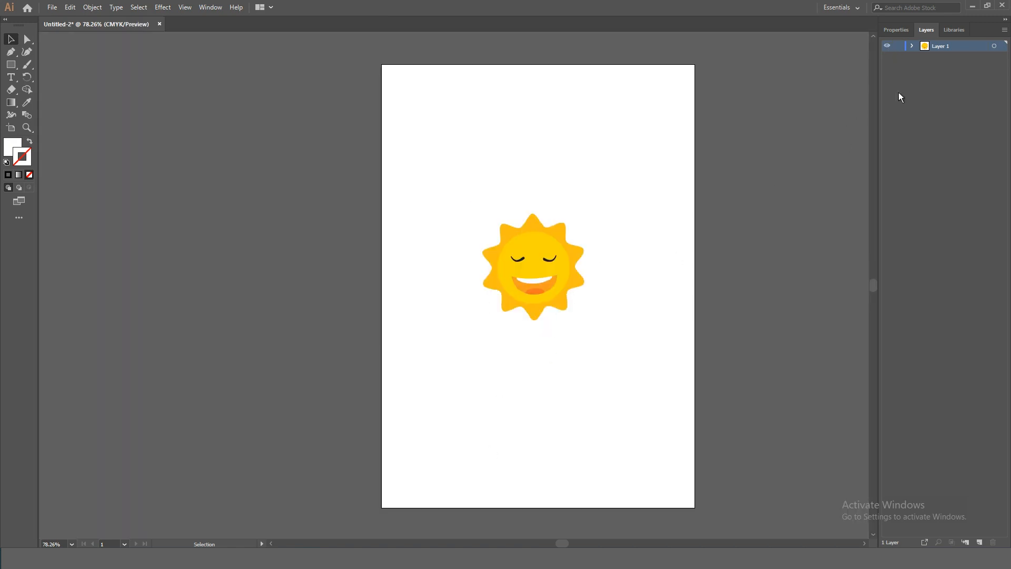
{"action": "left_click", "coordinate": [899, 47]}
{"action": "left_click", "coordinate": [902, 48]}
- Turn Layer 1 into a template layer and add a new layer above it
{"action": "left_click", "coordinate": [1005, 32]}
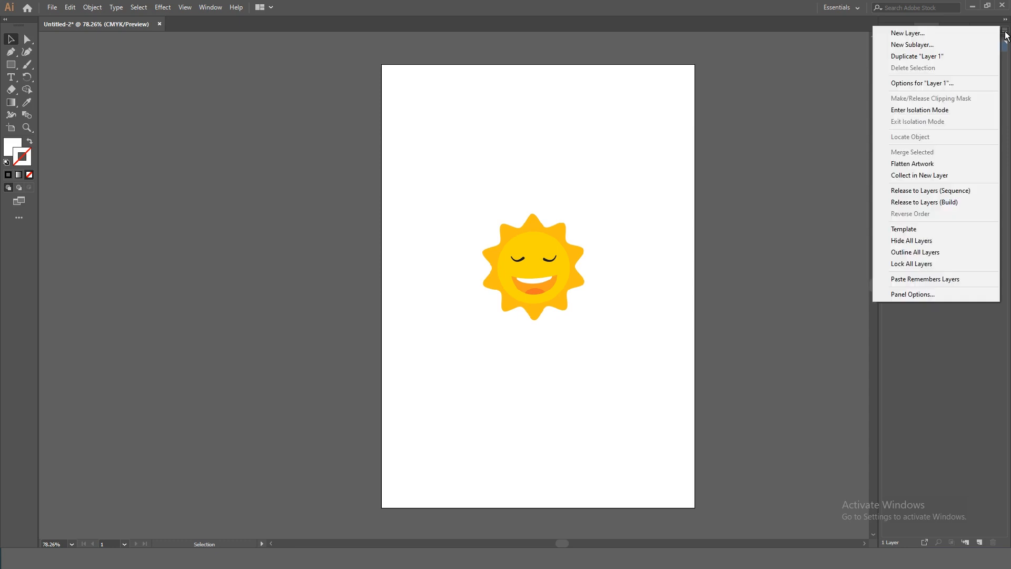
{"action": "left_click", "coordinate": [914, 228]}
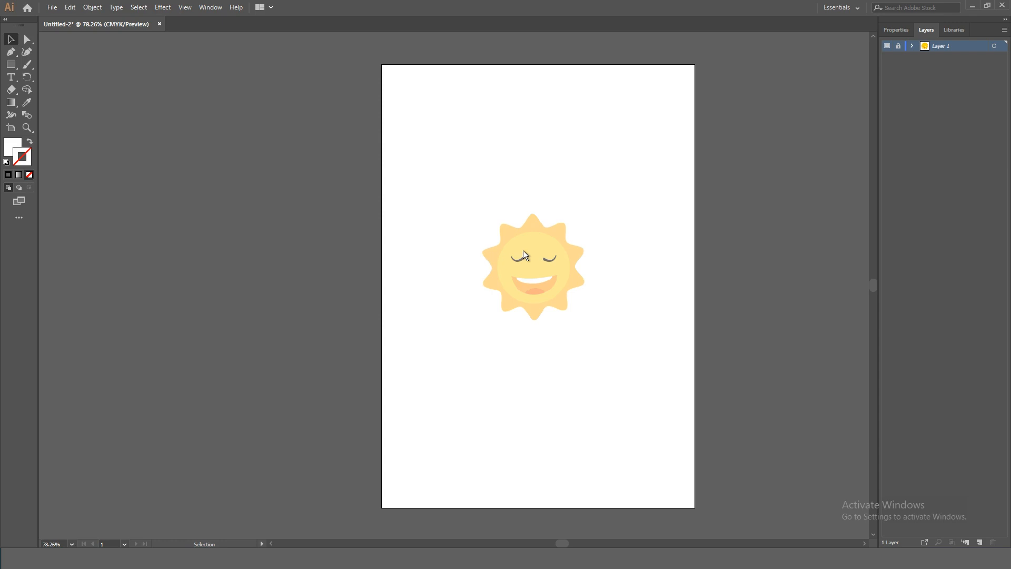
{"action": "left_click", "coordinate": [980, 543]}
- Start tracing the sun's outer outline with the Pen tool, from the left side of the top ray down into the adjacent valley
{"action": "key", "text": "ctrl+equal"}
{"action": "key", "text": "ctrl+equal"}
{"action": "key", "text": "ctrl+equal"}
{"action": "left_click_drag", "start_coordinate": [708, 226], "coordinate": [530, 286]}
{"action": "key", "text": "ctrl+equal"}
{"action": "key", "text": "ctrl+equal"}
{"action": "key", "text": "ctrl+minus"}
{"action": "left_click", "coordinate": [11, 51]}
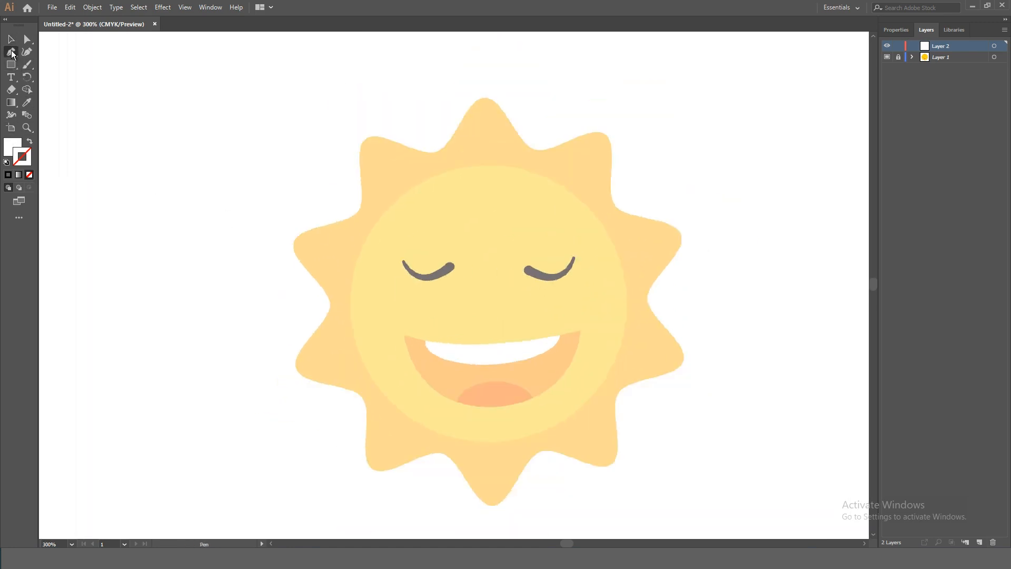
{"action": "left_click", "coordinate": [467, 112]}
{"action": "left_click_drag", "start_coordinate": [438, 150], "coordinate": [426, 154]}
- Extend the outline with a curved segment from the valley up to the tip of the upper-left ray
{"action": "key", "text": "ctrl+plus"}
{"action": "key", "text": "ctrl+plus"}
{"action": "key", "text": "ctrl+plus"}
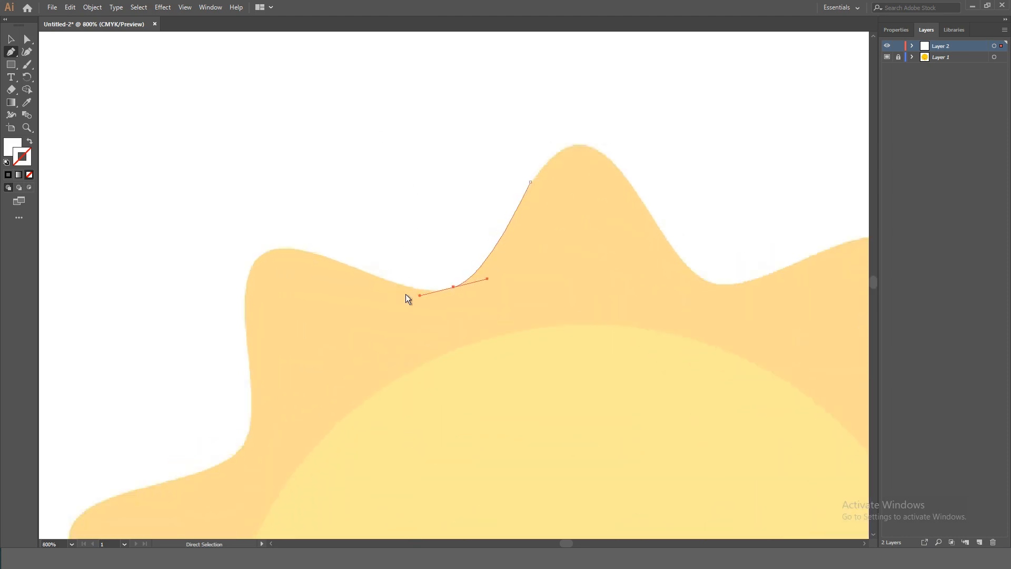
{"action": "key", "text": "ctrl+plus"}
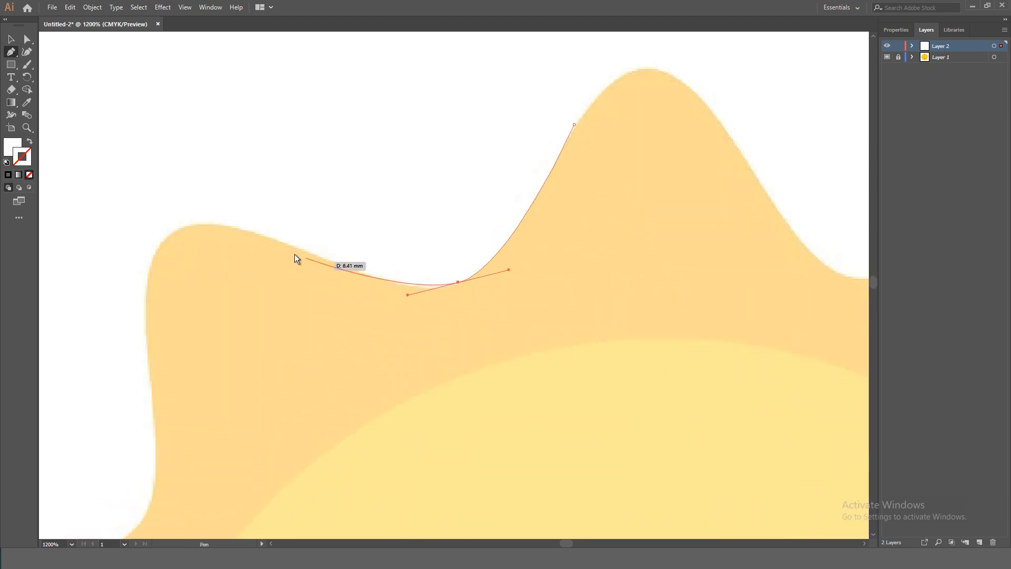
{"action": "left_click_drag", "start_coordinate": [231, 227], "coordinate": [195, 208]}
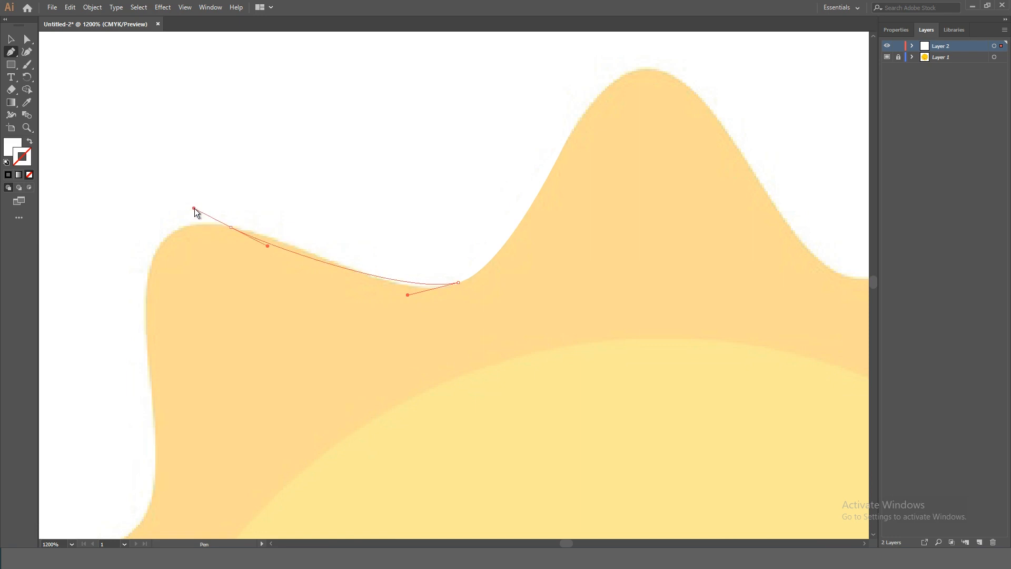
{"action": "key", "text": "ctrl+z"}
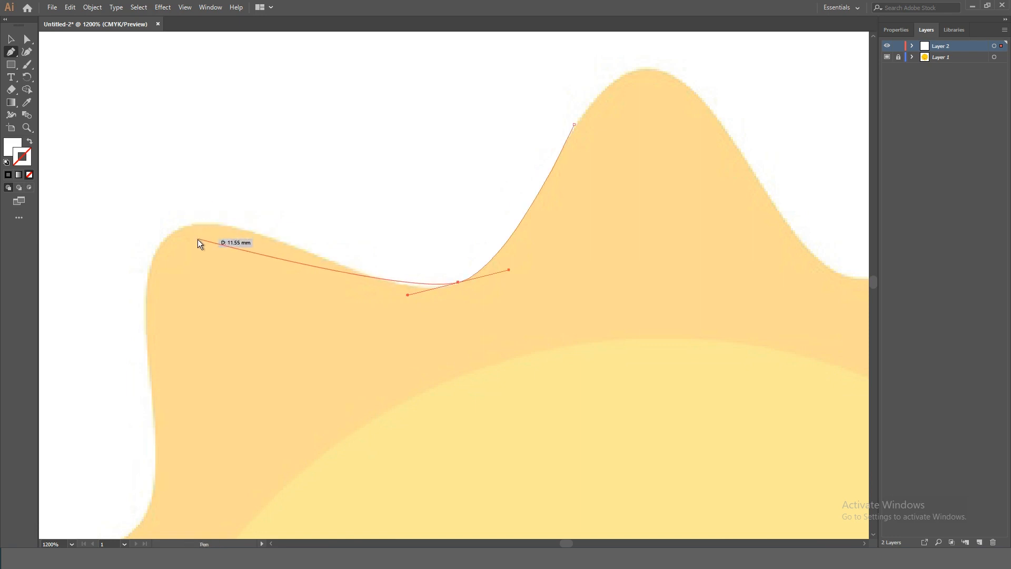
{"action": "mouse_move", "coordinate": [214, 226]}
{"action": "left_mouse_down"}
{"action": "mouse_move", "coordinate": [203, 218]}
{"action": "mouse_move", "coordinate": [204, 230]}
{"action": "left_mouse_up"}
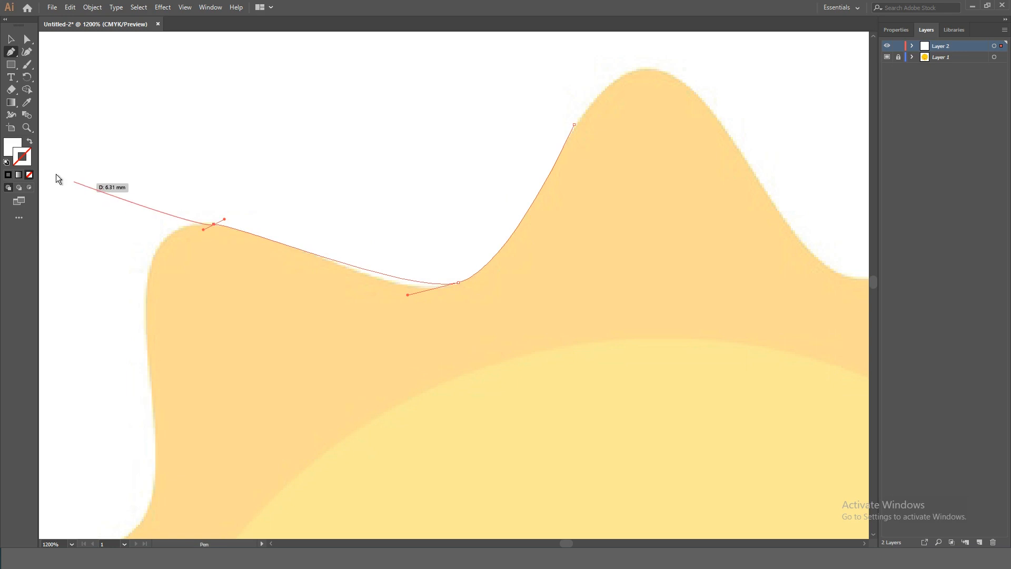
- Swap the path's fill and stroke, and set the stroke colour to dark red with no fill
{"action": "left_click", "coordinate": [30, 143]}
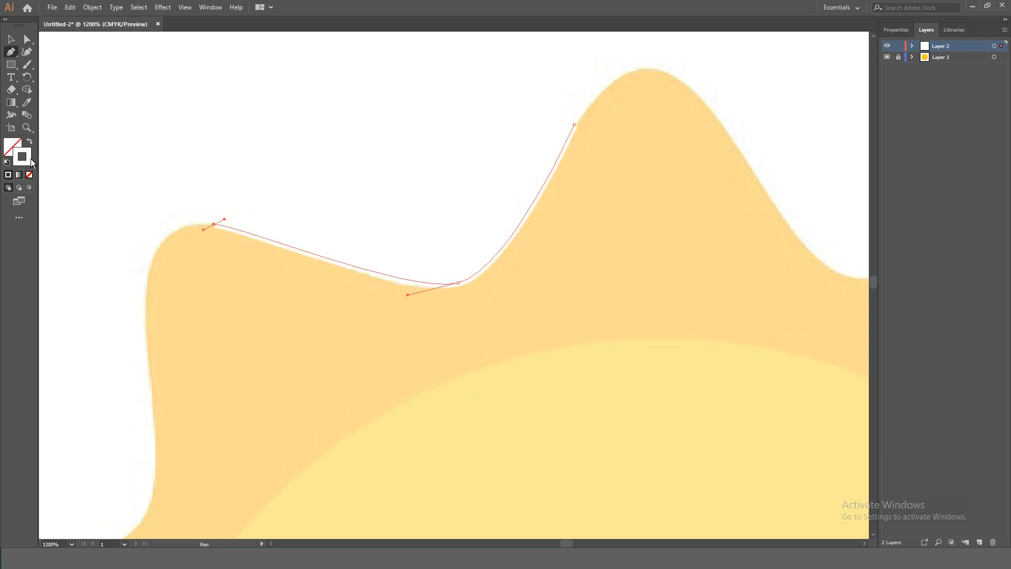
{"action": "double_click", "coordinate": [29, 159]}
{"action": "left_click_drag", "start_coordinate": [558, 285], "coordinate": [606, 257]}
{"action": "left_click", "coordinate": [729, 224]}
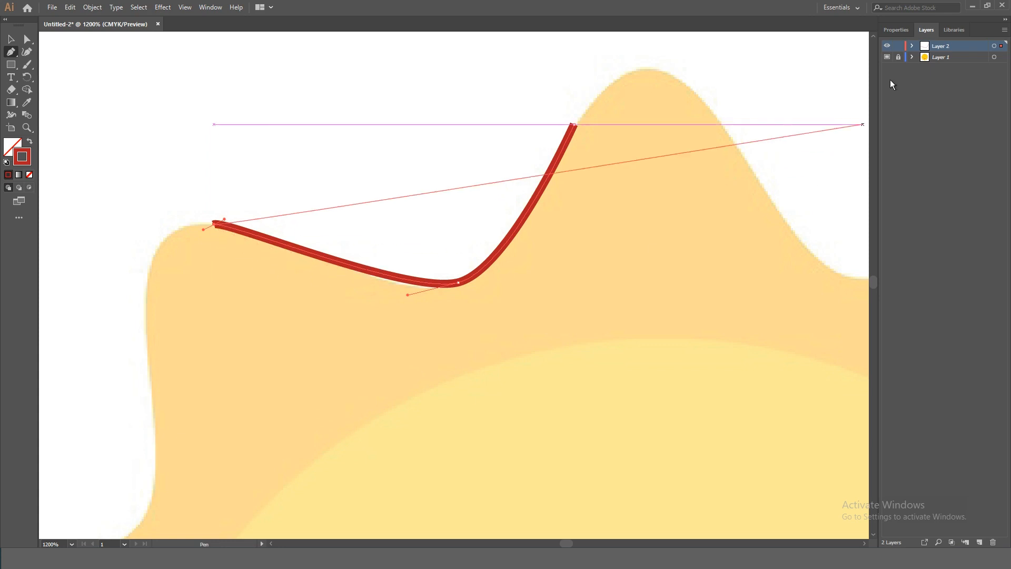
- Set the path's stroke weight to 0.25 pt
{"action": "left_click", "coordinate": [897, 30]}
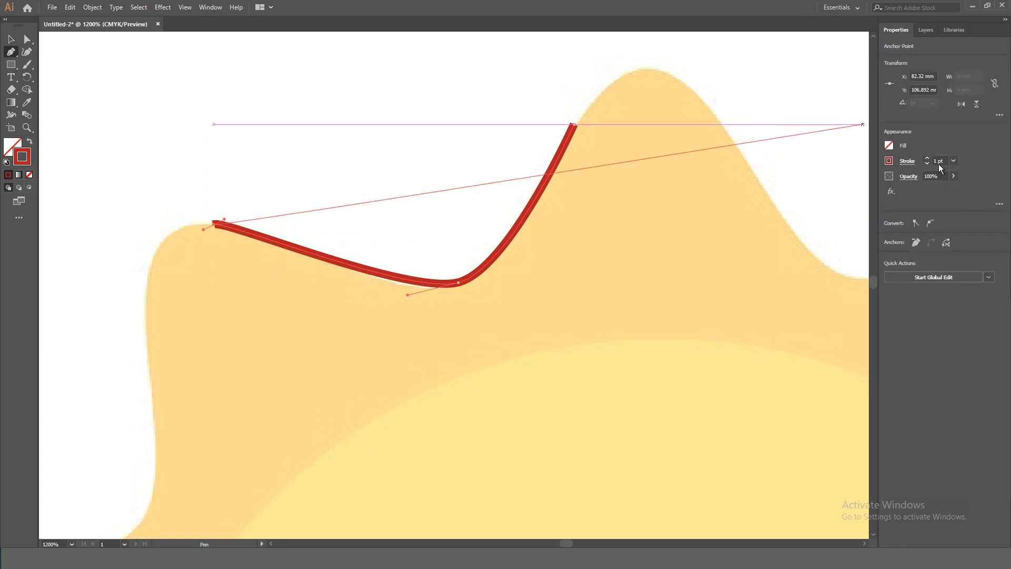
{"action": "left_click", "coordinate": [954, 161]}
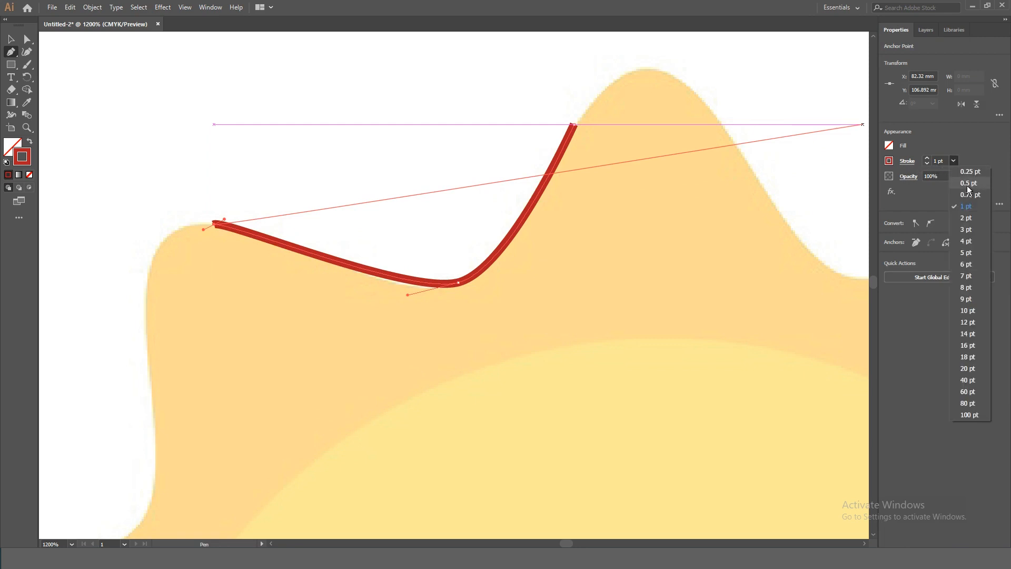
{"action": "left_click", "coordinate": [969, 184]}
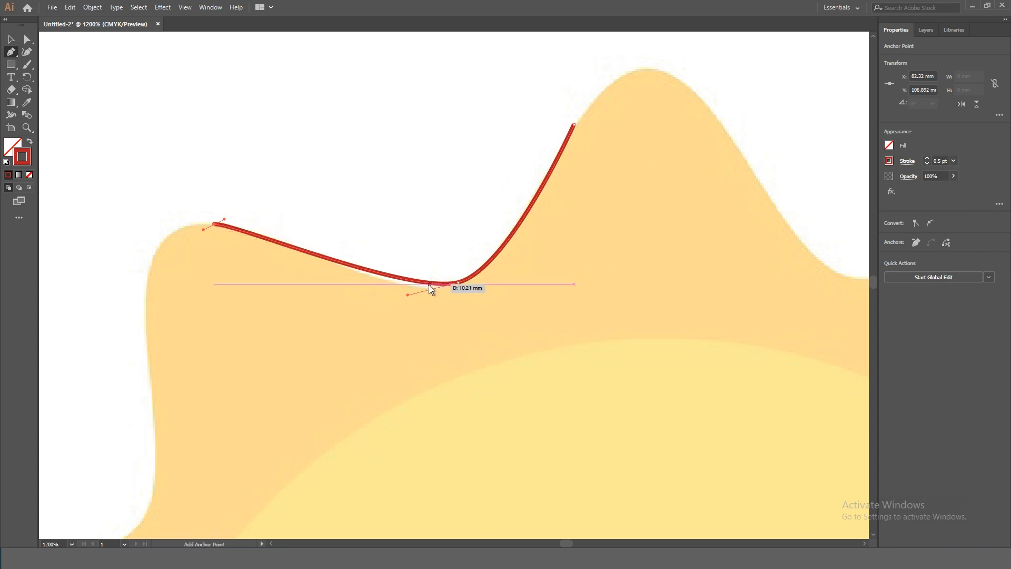
{"action": "left_click", "coordinate": [954, 161]}
{"action": "left_click", "coordinate": [974, 172]}
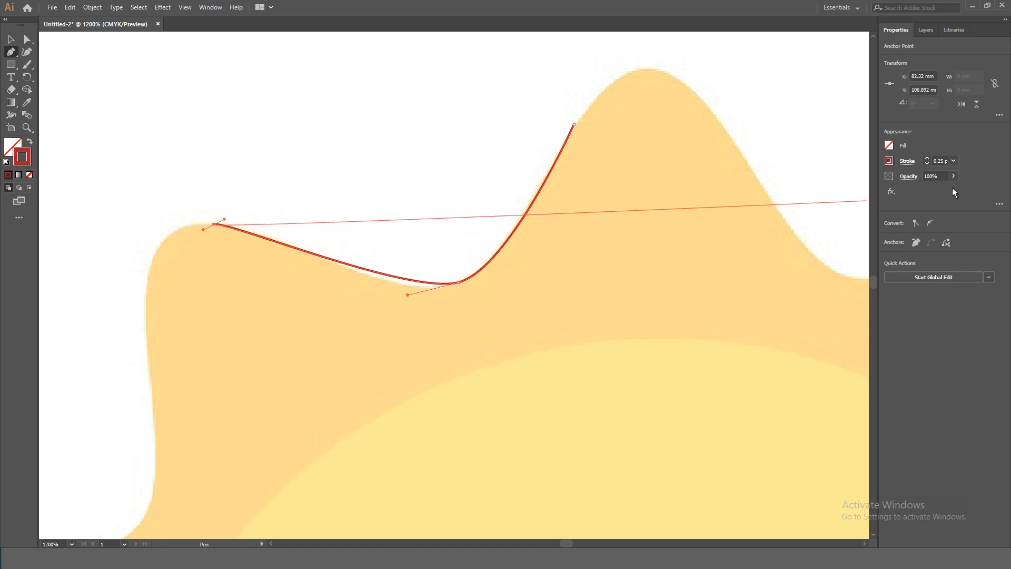
{"action": "mouse_move", "coordinate": [946, 185]}
{"action": "left_mouse_down"}
{"action": "mouse_move", "coordinate": [919, 188]}
{"action": "mouse_move", "coordinate": [946, 187]}
{"action": "left_mouse_up"}
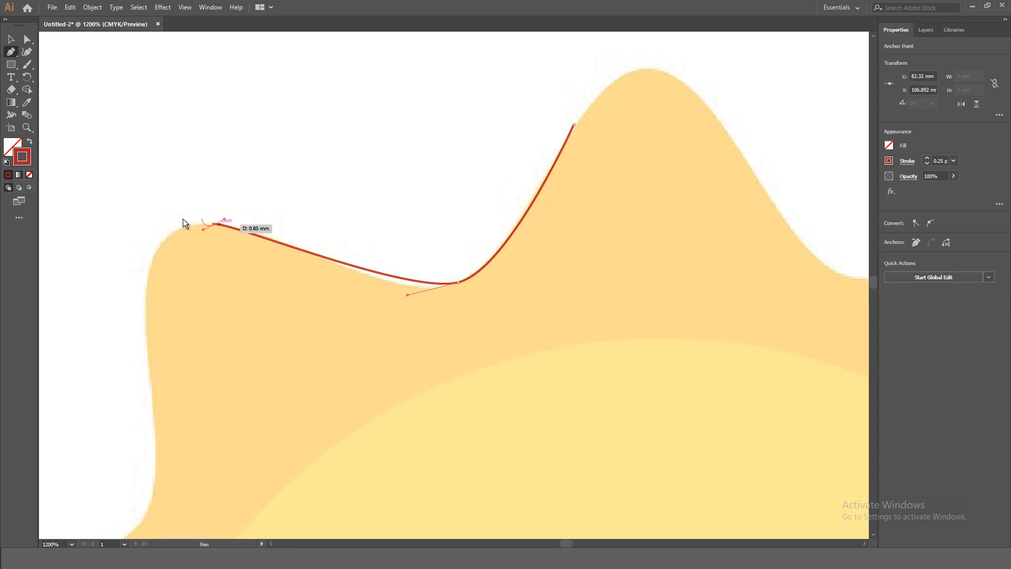
- Trace the outline around the upper-left ray and the upper of the two left rays, down to the valley on the sun's left side
{"action": "left_click_drag", "start_coordinate": [147, 300], "coordinate": [143, 390]}
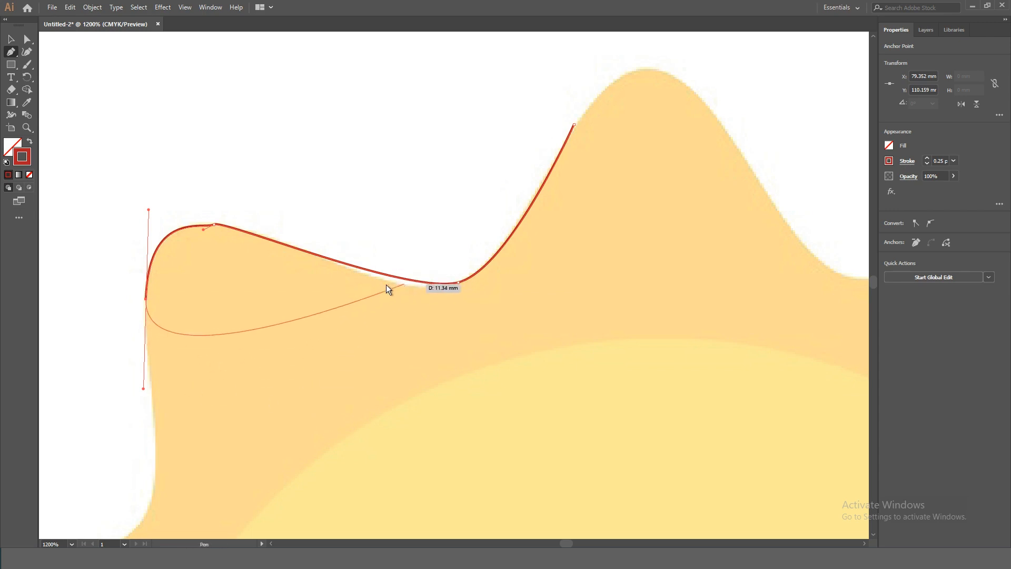
{"action": "left_click_drag", "start_coordinate": [282, 451], "coordinate": [386, 219]}
{"action": "left_click_drag", "start_coordinate": [235, 307], "coordinate": [207, 362]}
{"action": "left_click_drag", "start_coordinate": [145, 422], "coordinate": [465, 312]}
{"action": "left_click_drag", "start_coordinate": [325, 301], "coordinate": [312, 334]}
{"action": "left_click_drag", "start_coordinate": [359, 417], "coordinate": [273, 264]}
{"action": "left_click_drag", "start_coordinate": [330, 375], "coordinate": [320, 418]}
- Continue the outline around the lower of the two left rays and into the valley beneath it
{"action": "left_click_drag", "start_coordinate": [349, 466], "coordinate": [420, 239]}
{"action": "left_click_drag", "start_coordinate": [286, 317], "coordinate": [275, 334]}
{"action": "left_click_drag", "start_coordinate": [265, 390], "coordinate": [269, 413]}
{"action": "left_click_drag", "start_coordinate": [369, 453], "coordinate": [433, 463]}
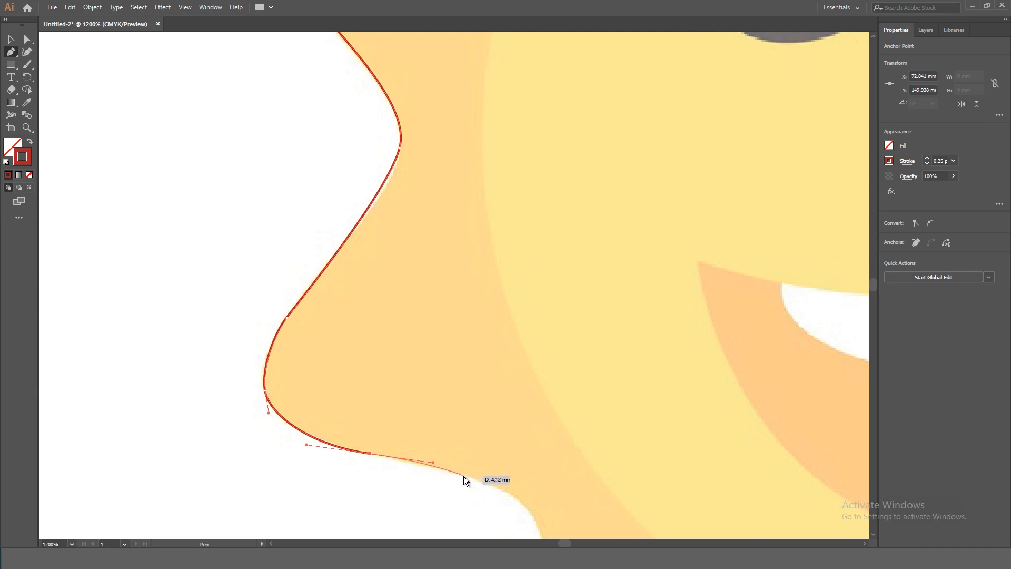
{"action": "left_click_drag", "start_coordinate": [496, 479], "coordinate": [396, 216]}
{"action": "left_click_drag", "start_coordinate": [309, 348], "coordinate": [273, 479]}
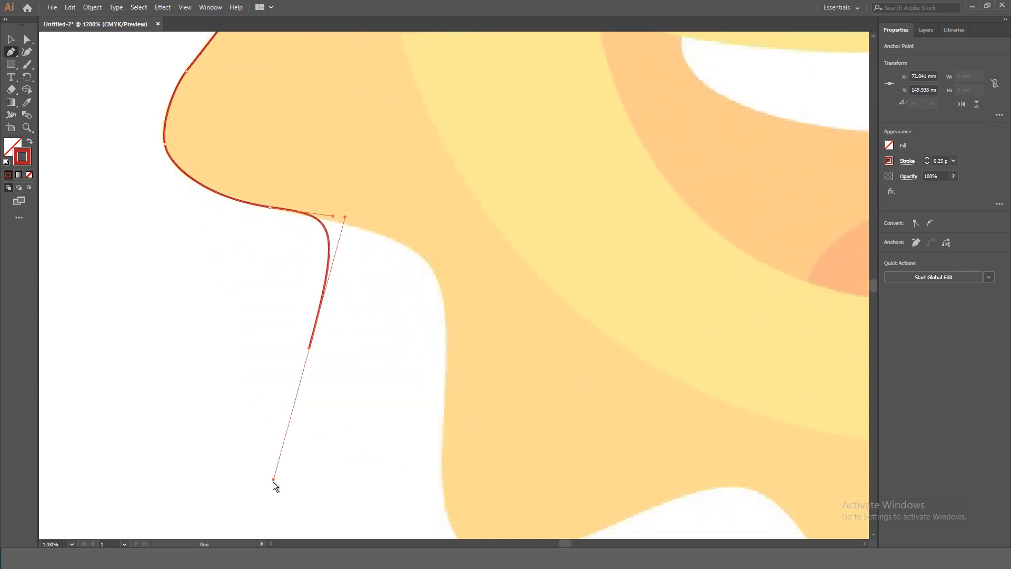
{"action": "key", "text": "ctrl+z"}
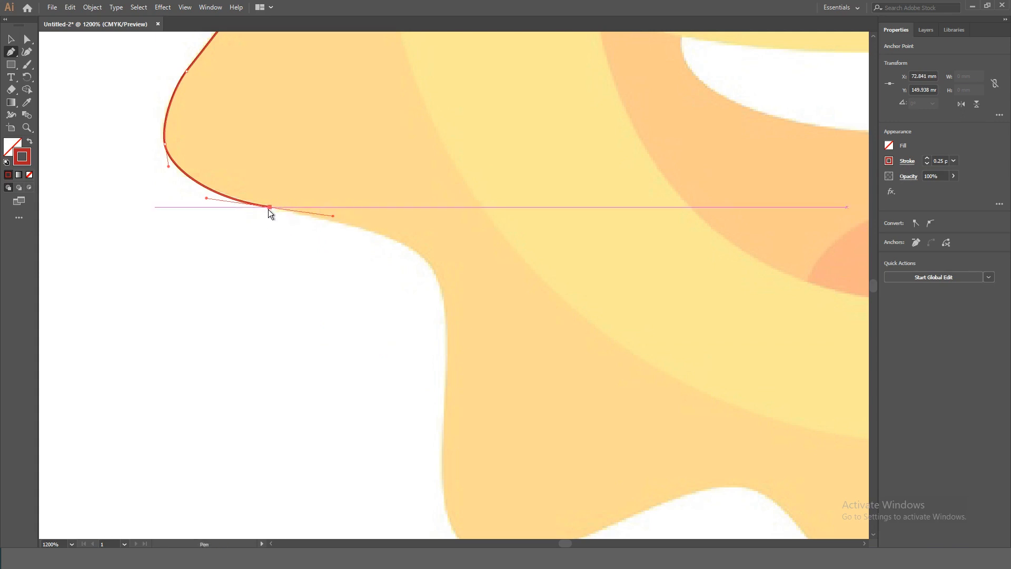
{"action": "left_click_drag", "start_coordinate": [269, 209], "coordinate": [441, 280]}
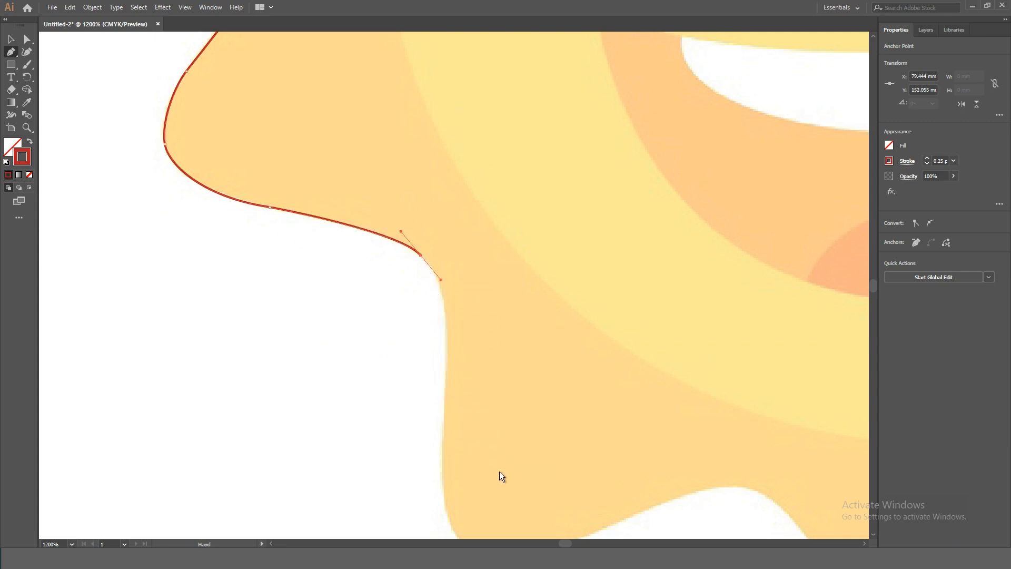
- Continue the outline out of the valley and partway down the left edge of the bottom-left ray, using short curve segments
{"action": "left_click_drag", "start_coordinate": [499, 472], "coordinate": [459, 280]}
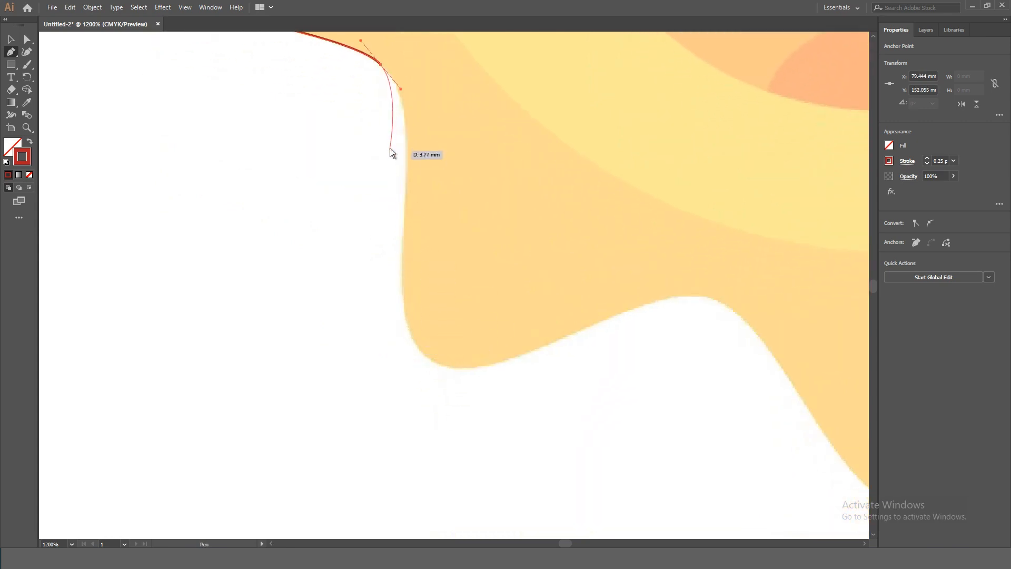
{"action": "left_click_drag", "start_coordinate": [407, 145], "coordinate": [399, 182]}
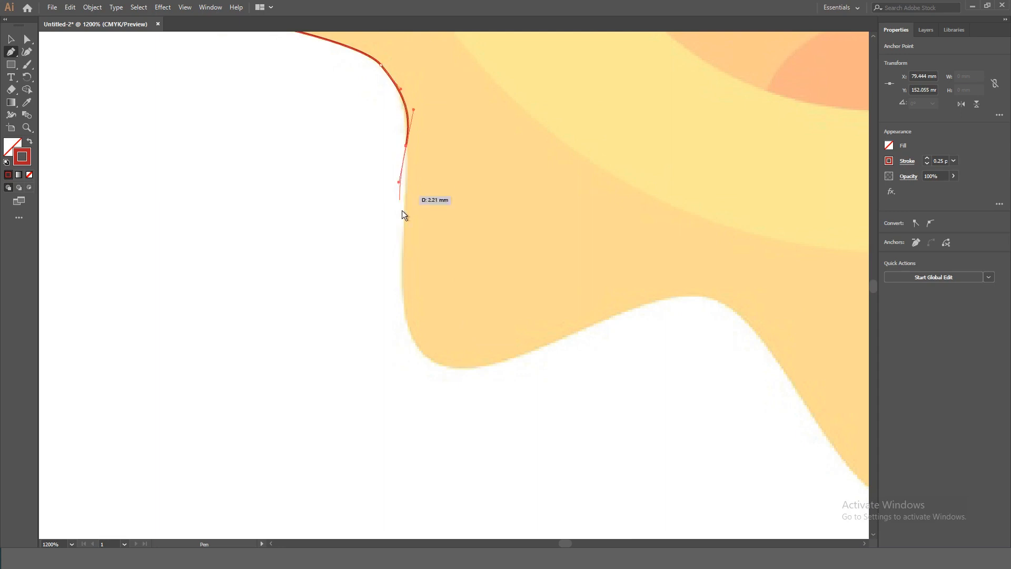
{"action": "left_click_drag", "start_coordinate": [408, 323], "coordinate": [409, 333]}
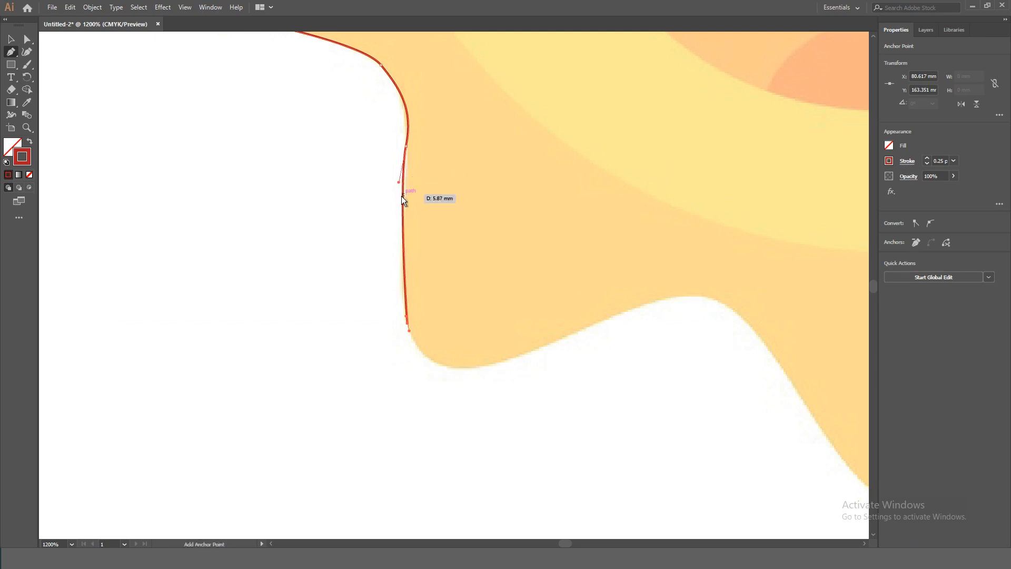
{"action": "key", "text": "ctrl+z"}
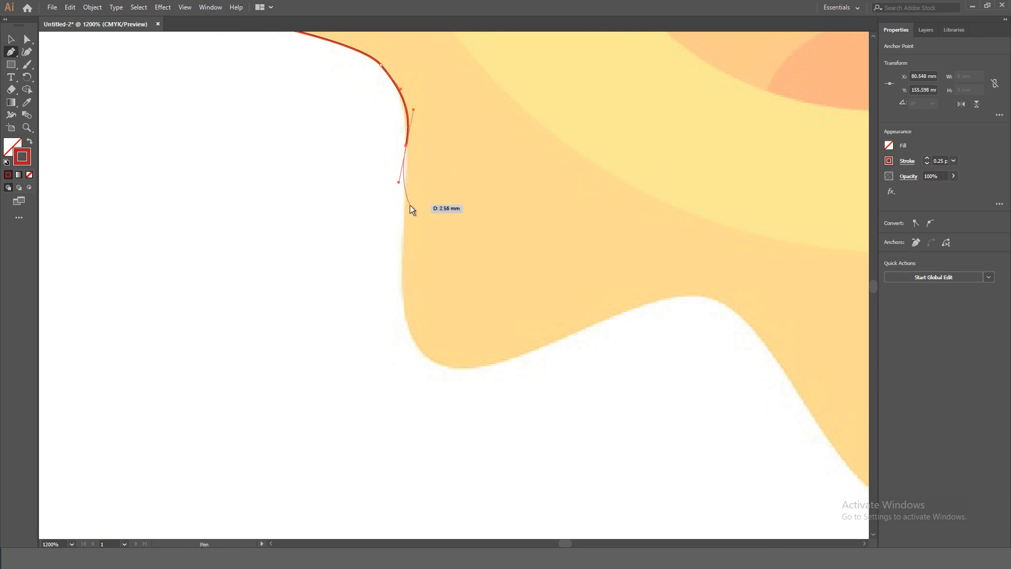
{"action": "left_click", "coordinate": [406, 147]}
{"action": "left_click_drag", "start_coordinate": [406, 195], "coordinate": [402, 206]}
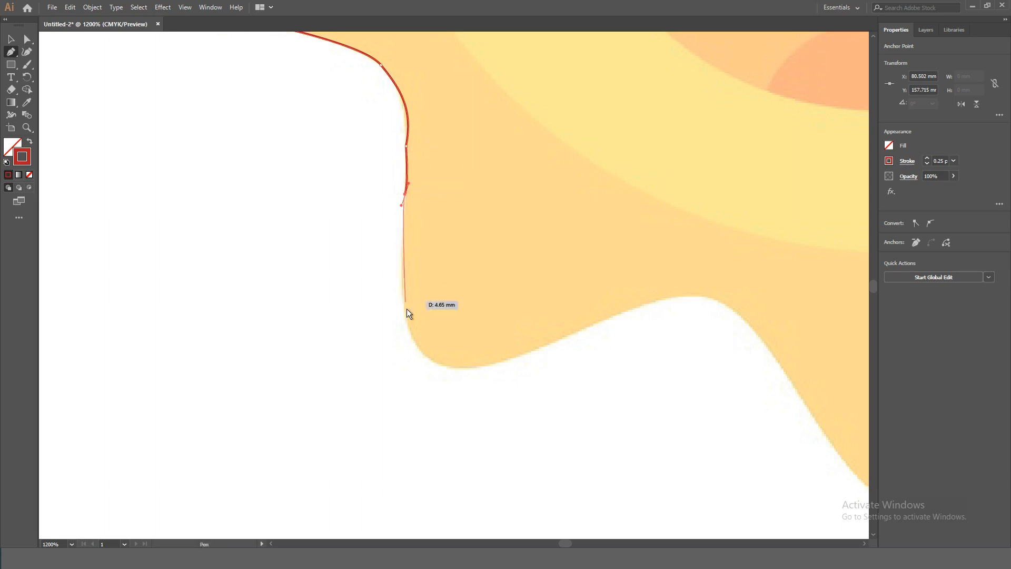
- Trace the outline around the tip of the bottom-left ray and along its lower edge up to the next valley
{"action": "left_click_drag", "start_coordinate": [431, 359], "coordinate": [467, 371]}
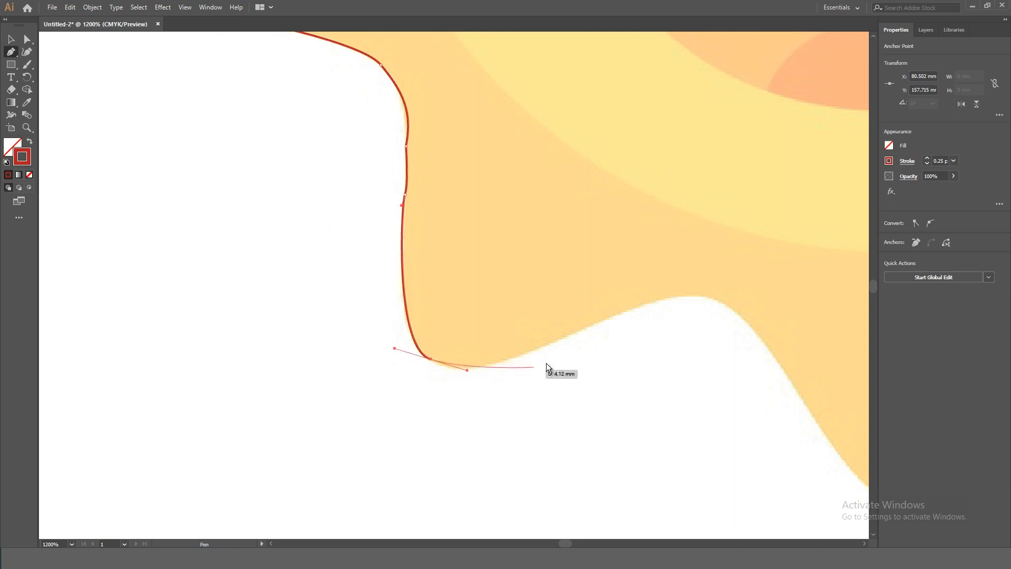
{"action": "left_click_drag", "start_coordinate": [634, 308], "coordinate": [633, 267]}
{"action": "key", "text": "ctrl+z"}
{"action": "left_click_drag", "start_coordinate": [710, 300], "coordinate": [722, 352]}
{"action": "key", "text": "ctrl+z"}
{"action": "left_click", "coordinate": [431, 359]}
{"action": "left_click_drag", "start_coordinate": [501, 362], "coordinate": [551, 345]}
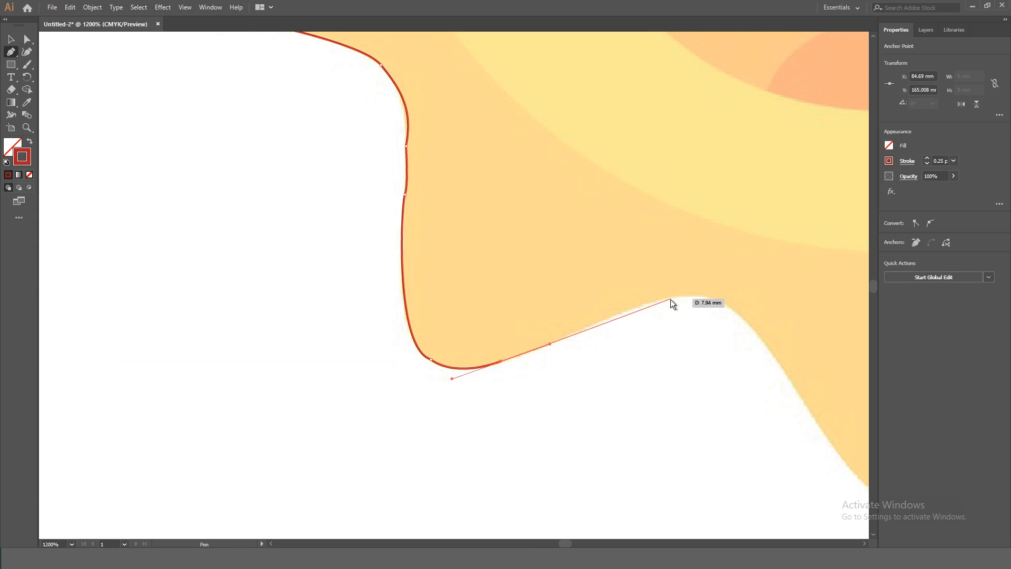
{"action": "left_click_drag", "start_coordinate": [669, 298], "coordinate": [672, 300]}
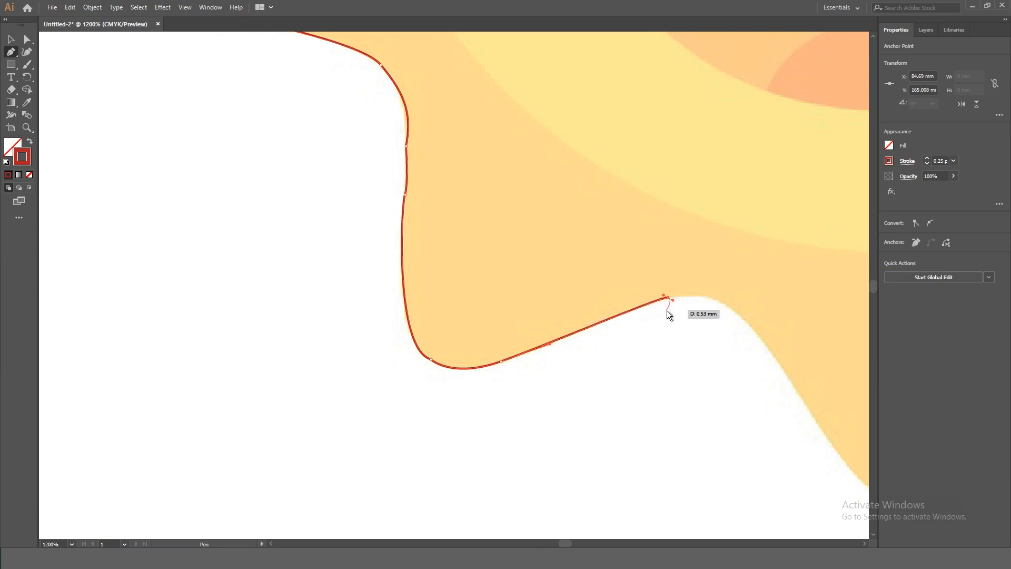
- Continue the outline down the left edge of the bottom ray, around its tip and up into the valley beyond it
{"action": "left_click_drag", "start_coordinate": [766, 341], "coordinate": [819, 408]}
{"action": "scroll", "coordinate": [552, 308], "scroll_direction": "down", "scroll_amount": 3}
{"action": "scroll", "coordinate": [552, 308], "scroll_direction": "right", "scroll_amount": 5}
{"action": "left_click_drag", "start_coordinate": [552, 308], "coordinate": [605, 314]}
{"action": "left_click_drag", "start_coordinate": [727, 107], "coordinate": [754, 96]}
- Trace the outline along the underside of the bottom-right ray and around its tip
{"action": "scroll", "coordinate": [832, 103], "scroll_direction": "up", "scroll_amount": 3}
{"action": "scroll", "coordinate": [832, 103], "scroll_direction": "right", "scroll_amount": 5}
{"action": "left_click_drag", "start_coordinate": [647, 259], "coordinate": [749, 306]}
{"action": "left_click_drag", "start_coordinate": [795, 278], "coordinate": [814, 266]}
{"action": "left_click_drag", "start_coordinate": [815, 203], "coordinate": [813, 191]}
- Continue the outline up the outer edge of the bottom-right ray, through the valley and around the lower of the two right rays
{"action": "key", "text": "space"}
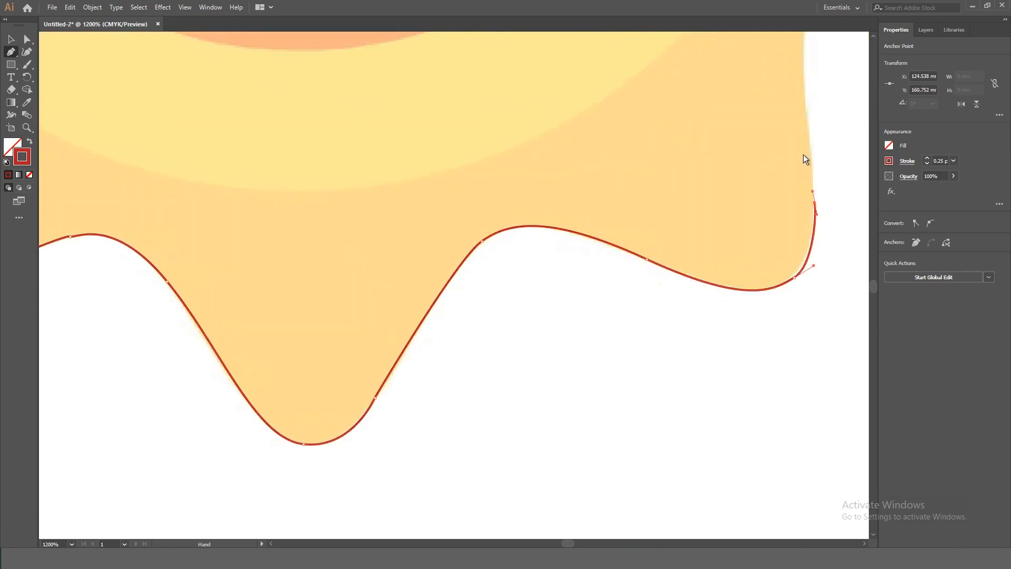
{"action": "left_click_drag", "start_coordinate": [804, 154], "coordinate": [537, 414]}
{"action": "left_click_drag", "start_coordinate": [538, 287], "coordinate": [547, 257]}
{"action": "left_click_drag", "start_coordinate": [691, 195], "coordinate": [466, 353]}
{"action": "key", "text": "space"}
{"action": "left_click", "coordinate": [465, 353]}
{"action": "left_click_drag", "start_coordinate": [553, 322], "coordinate": [567, 311]}
{"action": "left_click_drag", "start_coordinate": [580, 241], "coordinate": [612, 476]}
{"action": "key", "text": "space"}
{"action": "left_click", "coordinate": [611, 476]}
- Trace the outline through the valley on the sun's right side and around the tip of the upper of the two right rays
{"action": "left_click_drag", "start_coordinate": [480, 307], "coordinate": [460, 322]}
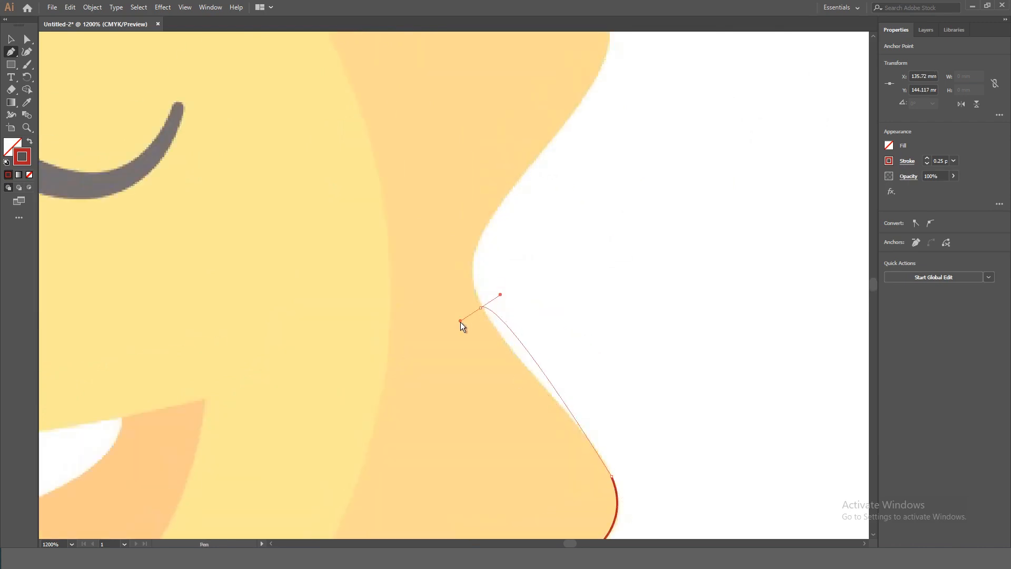
{"action": "left_click_drag", "start_coordinate": [499, 203], "coordinate": [523, 362]}
{"action": "key", "text": "space"}
{"action": "left_click", "coordinate": [523, 300]}
{"action": "left_click_drag", "start_coordinate": [526, 217], "coordinate": [494, 174]}
{"action": "left_click", "coordinate": [526, 217]}
{"action": "left_click_drag", "start_coordinate": [432, 176], "coordinate": [368, 164]}
- Continue the outline through the next valley, around the upper-right ray and down to the valley beside the top ray
{"action": "left_click_drag", "start_coordinate": [306, 145], "coordinate": [480, 401]}
{"action": "key", "text": "space"}
{"action": "left_click_drag", "start_coordinate": [442, 305], "coordinate": [443, 223]}
{"action": "left_click", "coordinate": [442, 306]}
{"action": "left_click_drag", "start_coordinate": [450, 185], "coordinate": [446, 151]}
{"action": "left_click_drag", "start_coordinate": [424, 100], "coordinate": [404, 86]}
{"action": "left_click_drag", "start_coordinate": [312, 108], "coordinate": [258, 135]}
{"action": "left_click_drag", "start_coordinate": [177, 159], "coordinate": [164, 158]}
- Trace the right edge and tip of the top ray and close the sun outline at its starting anchor
{"action": "key", "text": "space"}
{"action": "left_click_drag", "start_coordinate": [107, 196], "coordinate": [551, 423]}
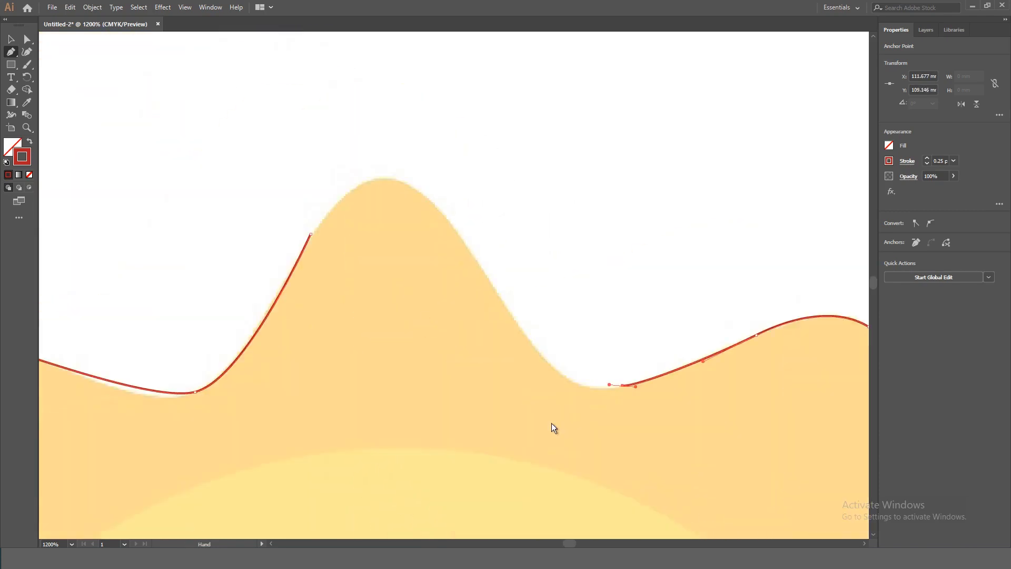
{"action": "left_click", "coordinate": [539, 350]}
{"action": "left_click_drag", "start_coordinate": [502, 297], "coordinate": [494, 282]}
{"action": "left_click_drag", "start_coordinate": [442, 211], "coordinate": [437, 205]}
{"action": "left_click_drag", "start_coordinate": [389, 181], "coordinate": [331, 218]}
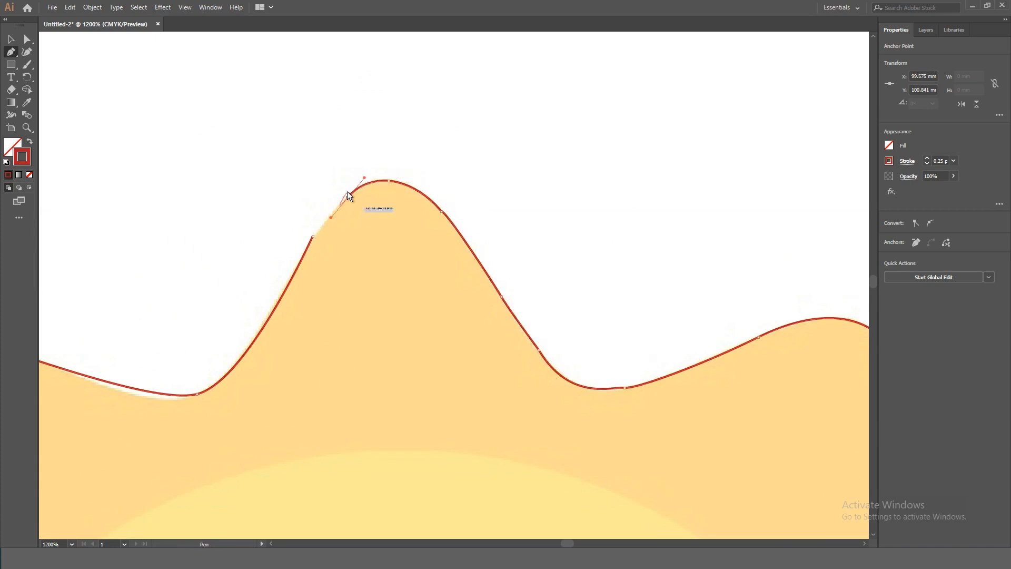
{"action": "left_click", "coordinate": [311, 238]}
- Use Direct Selection to reshape the curve between the upper-left ray and the top ray by moving the valley anchor's direction handle
{"action": "key", "text": "ctrl+0"}
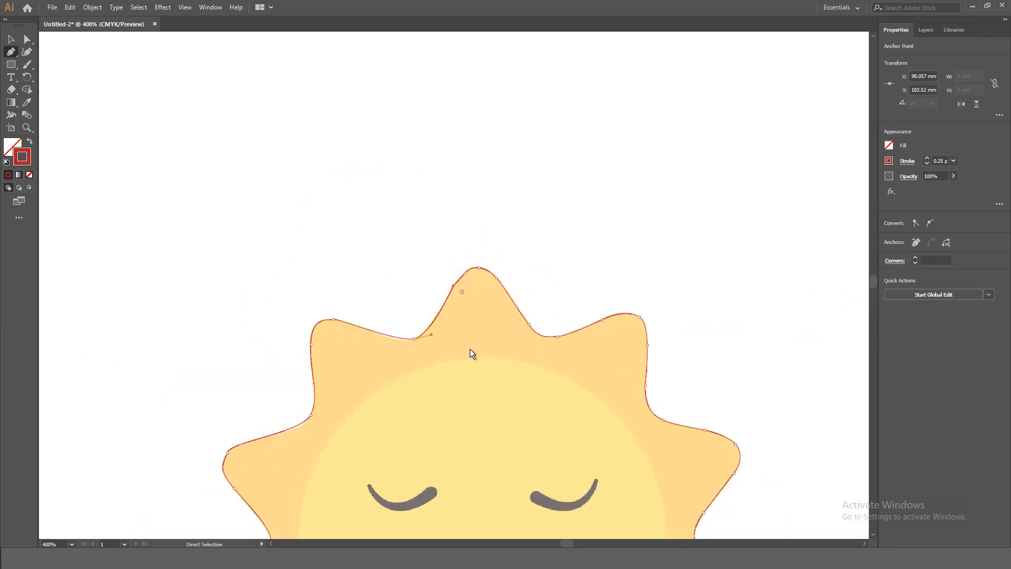
{"action": "left_click_drag", "start_coordinate": [493, 393], "coordinate": [501, 301]}
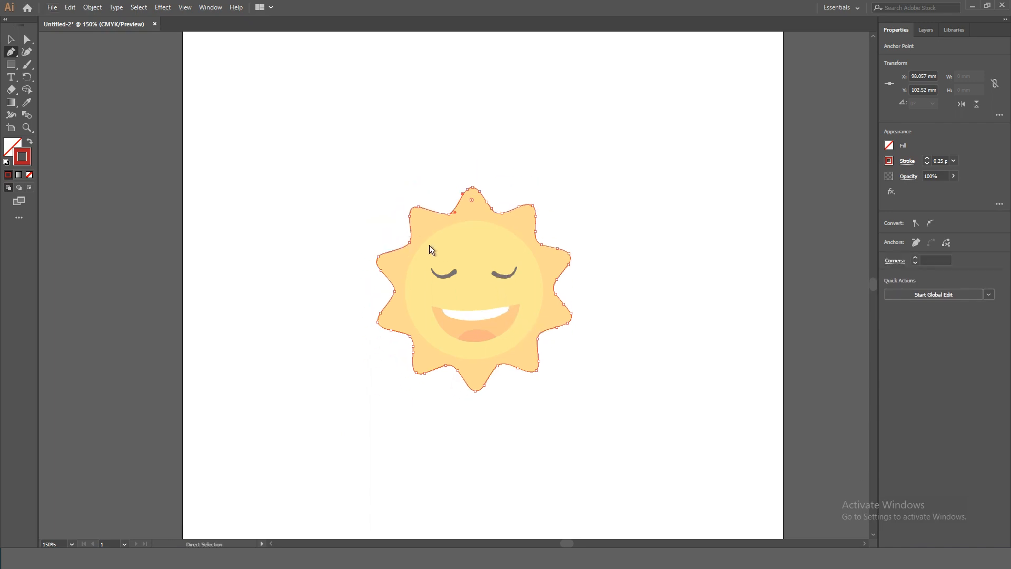
{"action": "key", "text": "ctrl+plus"}
{"action": "key", "text": "ctrl+plus"}
{"action": "key", "text": "ctrl+plus"}
{"action": "key", "text": "ctrl+plus"}
{"action": "key", "text": "ctrl+plus"}
{"action": "key", "text": "ctrl+plus"}
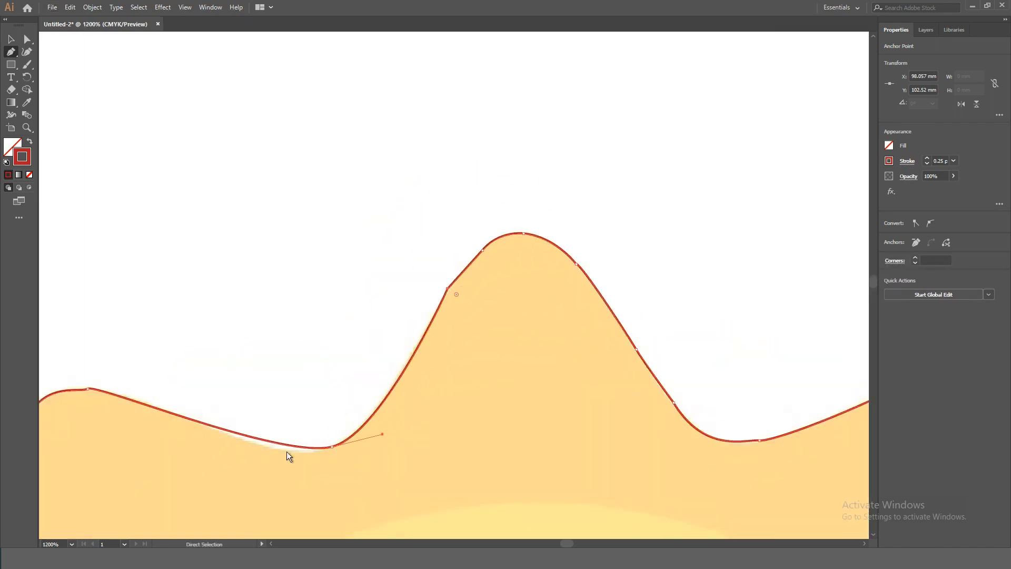
{"action": "left_click_drag", "start_coordinate": [257, 466], "coordinate": [337, 335]}
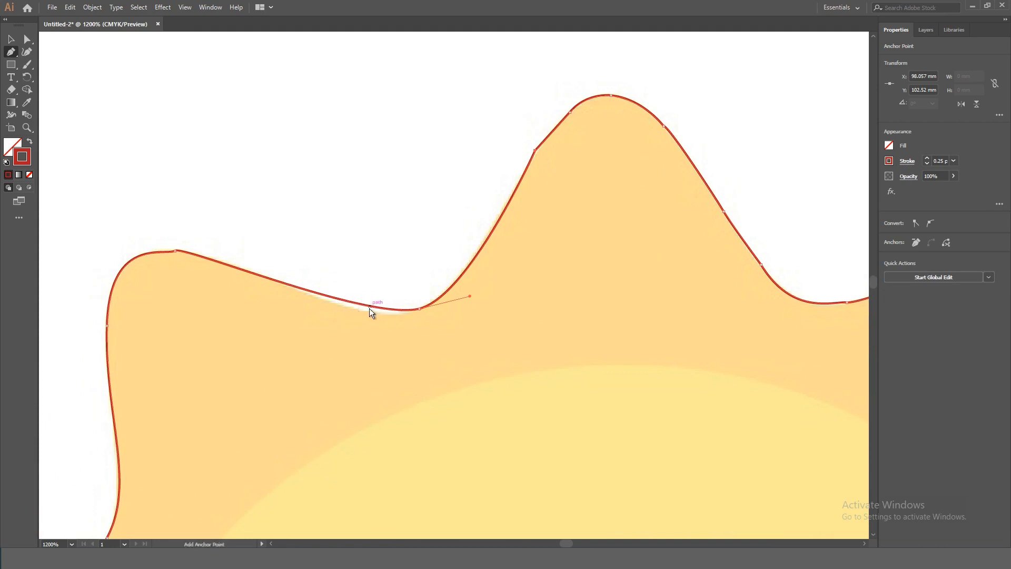
{"action": "key", "text": "ctrl+shift+a"}
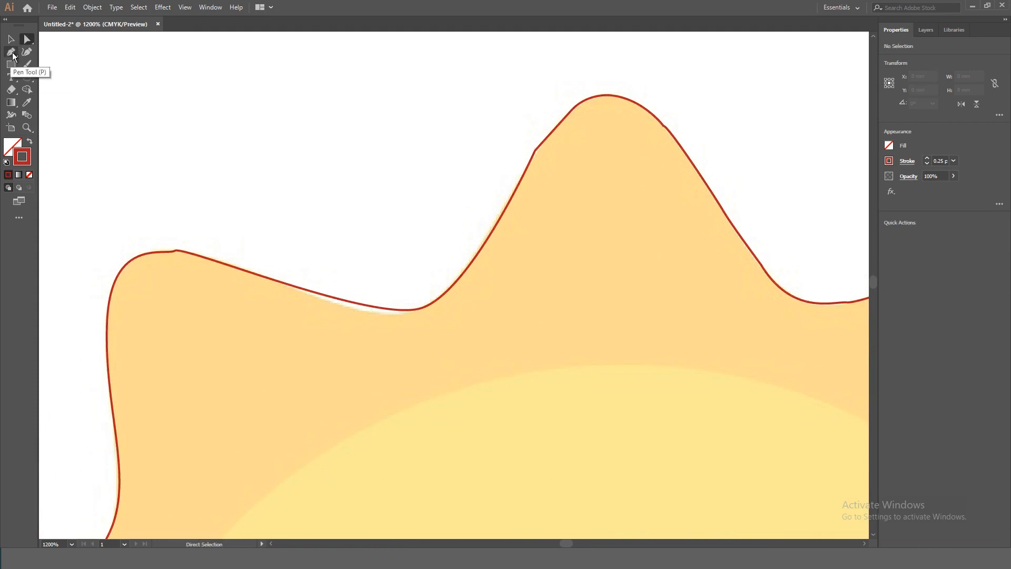
{"action": "left_click", "coordinate": [27, 40]}
{"action": "left_click_drag", "start_coordinate": [308, 280], "coordinate": [420, 352]}
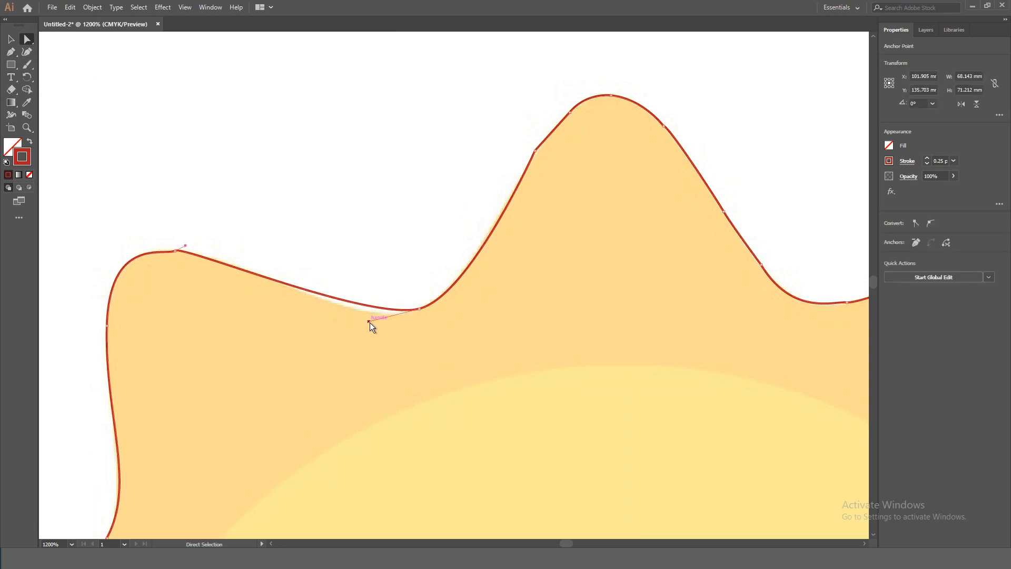
{"action": "left_click_drag", "start_coordinate": [368, 321], "coordinate": [387, 333]}
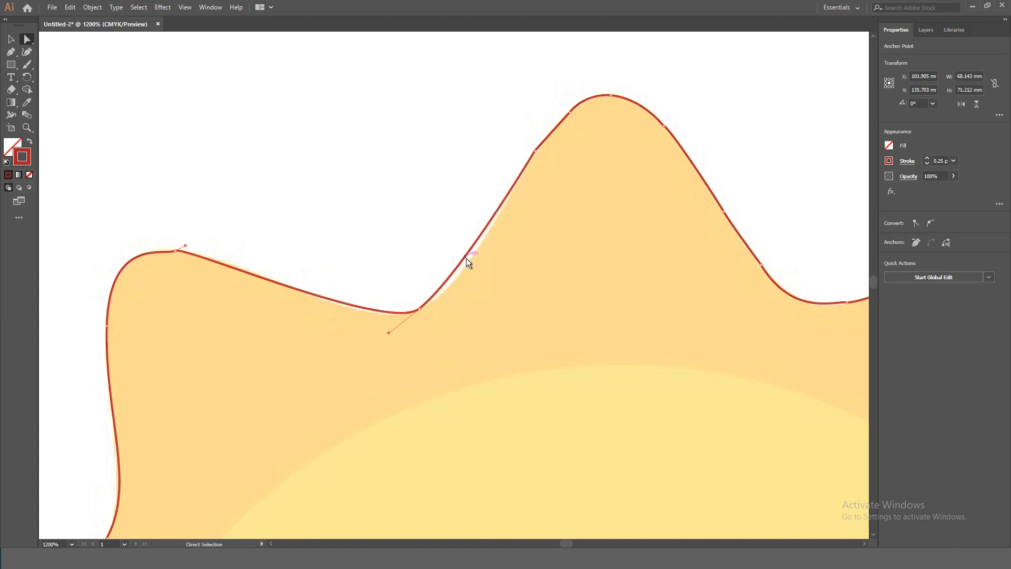
- Adjust the path segments on both sides of that valley so they follow the edge of the image
{"action": "left_click_drag", "start_coordinate": [466, 258], "coordinate": [457, 280]}
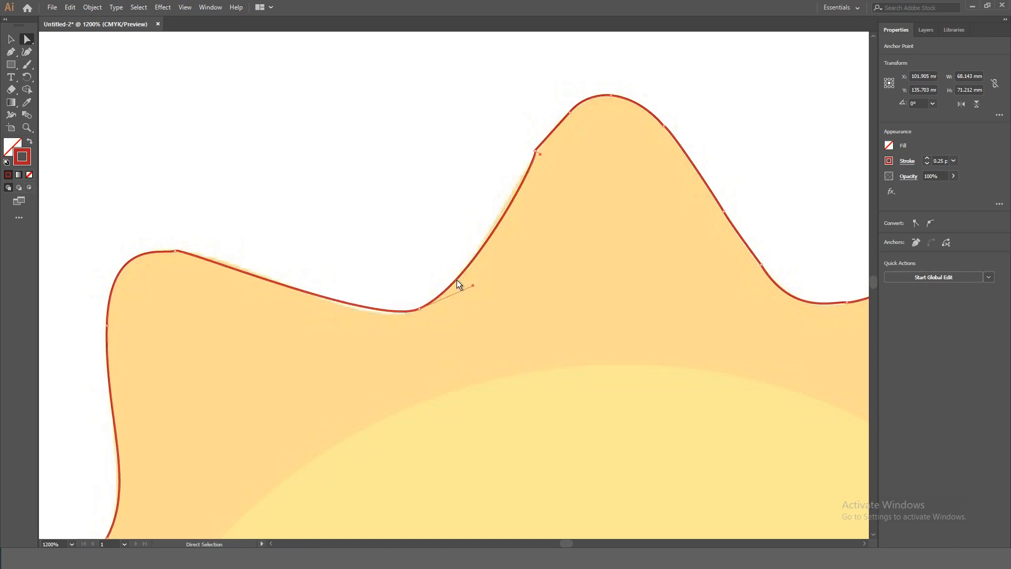
{"action": "left_click_drag", "start_coordinate": [382, 302], "coordinate": [382, 311]}
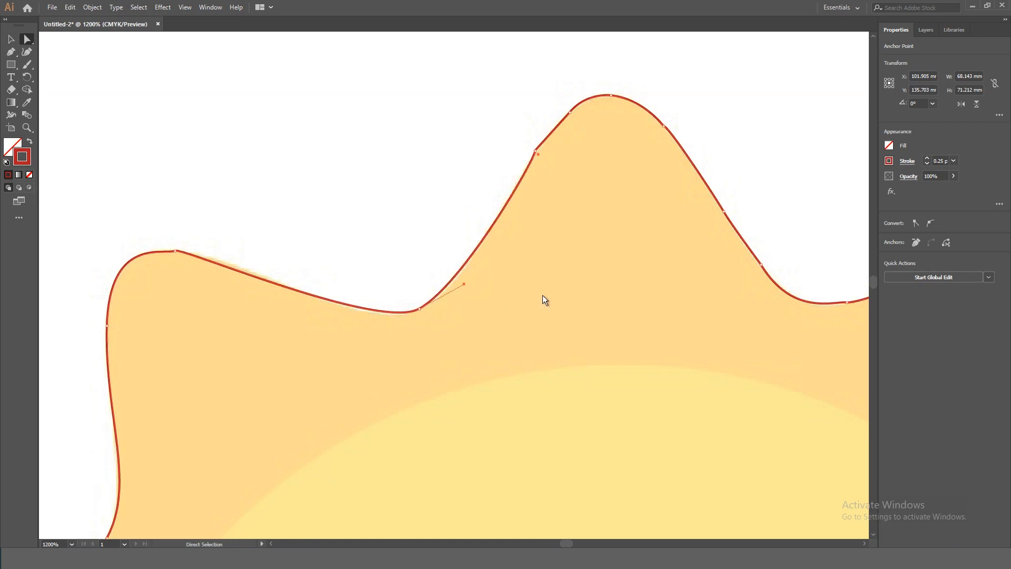
{"action": "key", "text": "ctrl+minus"}
{"action": "key", "text": "ctrl+minus"}
{"action": "key", "text": "ctrl+minus"}
{"action": "key", "text": "ctrl+minus"}
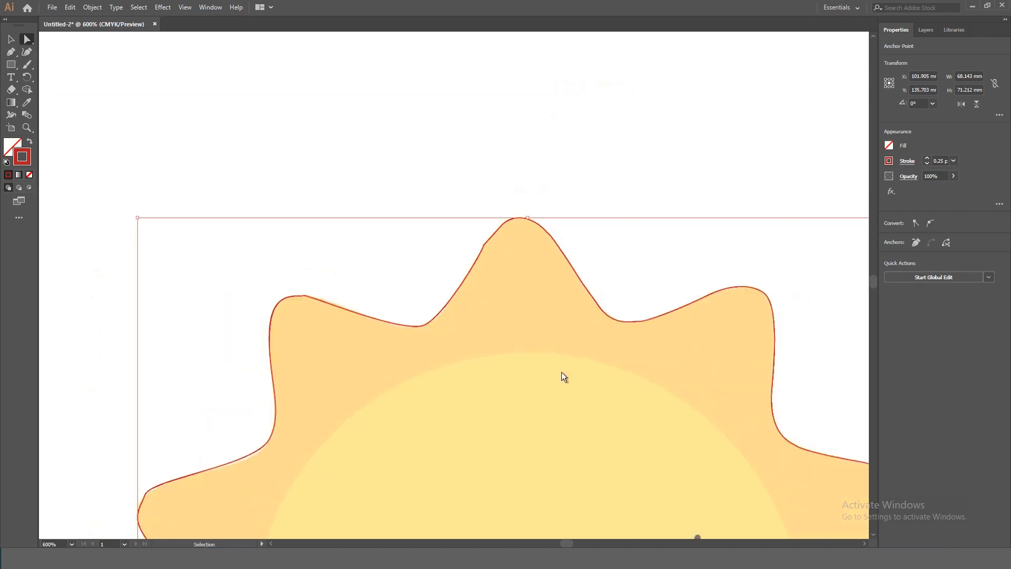
{"action": "key", "text": "ctrl+minus"}
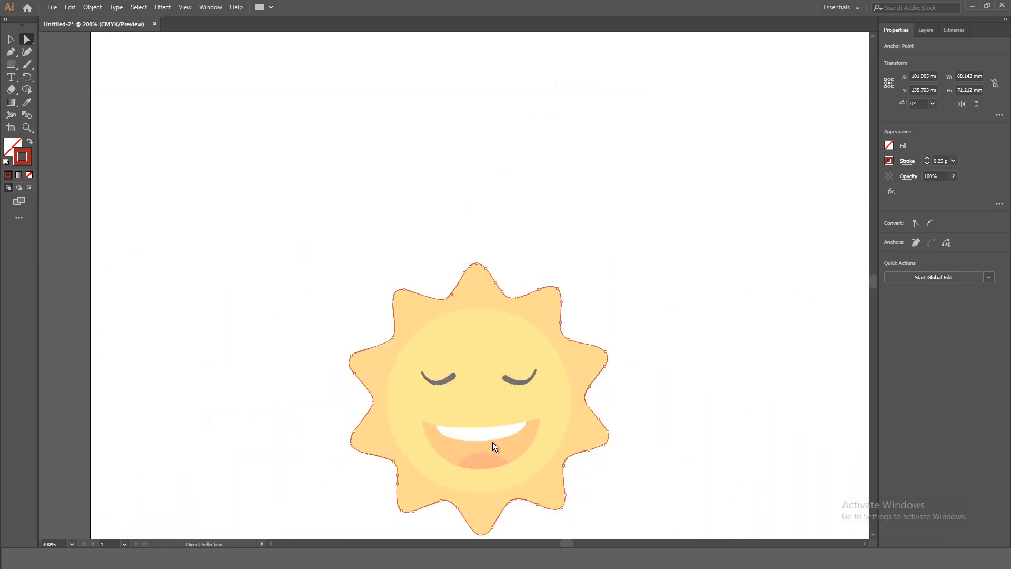
{"action": "key", "text": "ctrl+minus"}
{"action": "key", "text": "ctrl+0"}
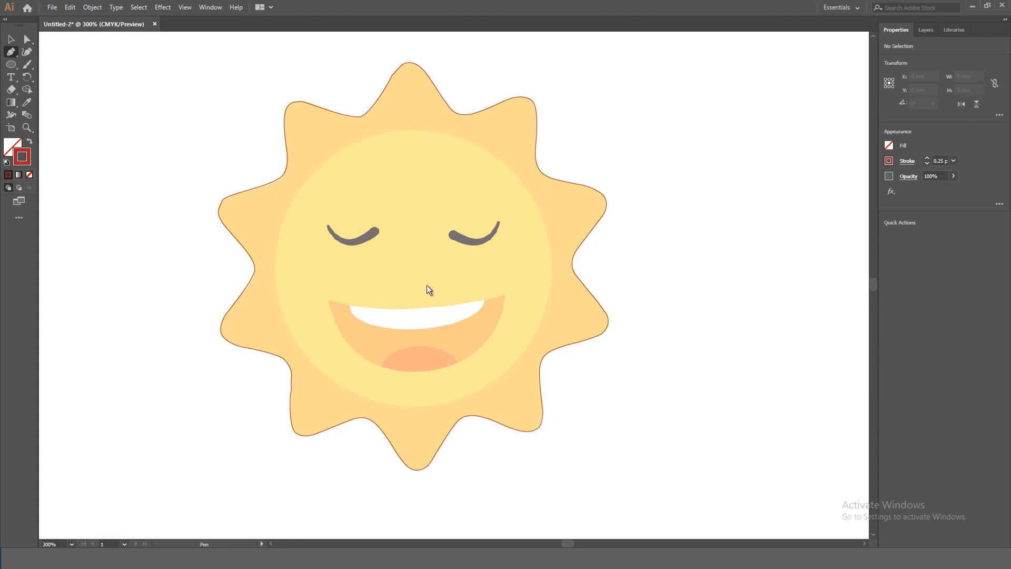
- Start a path at the right edge of the face circle and trace its lower-right, bottom and lower-left arcs with the Pen tool
{"action": "key", "text": "ctrl+equal"}
{"action": "key", "text": "ctrl+equal"}
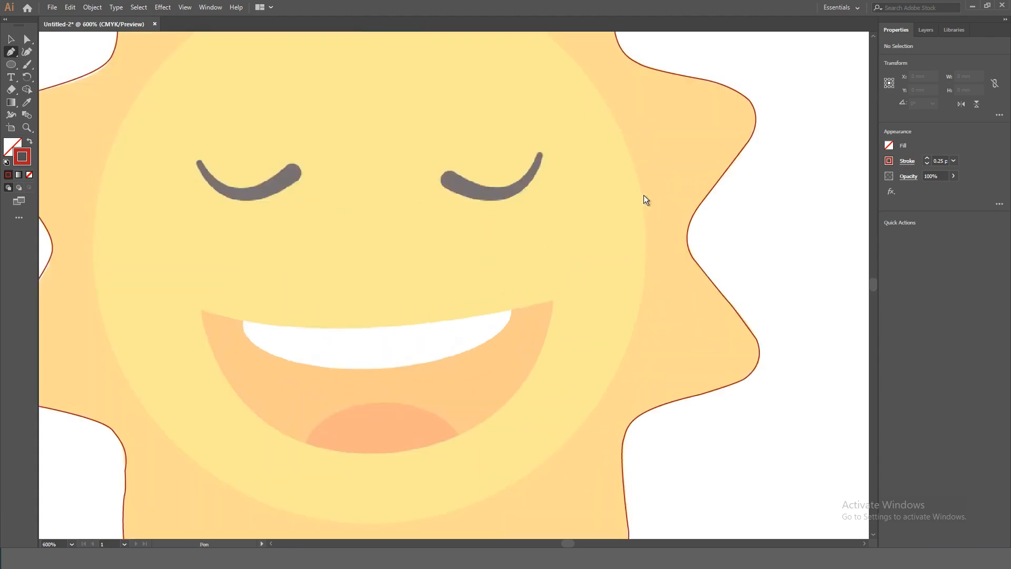
{"action": "left_click", "coordinate": [640, 185]}
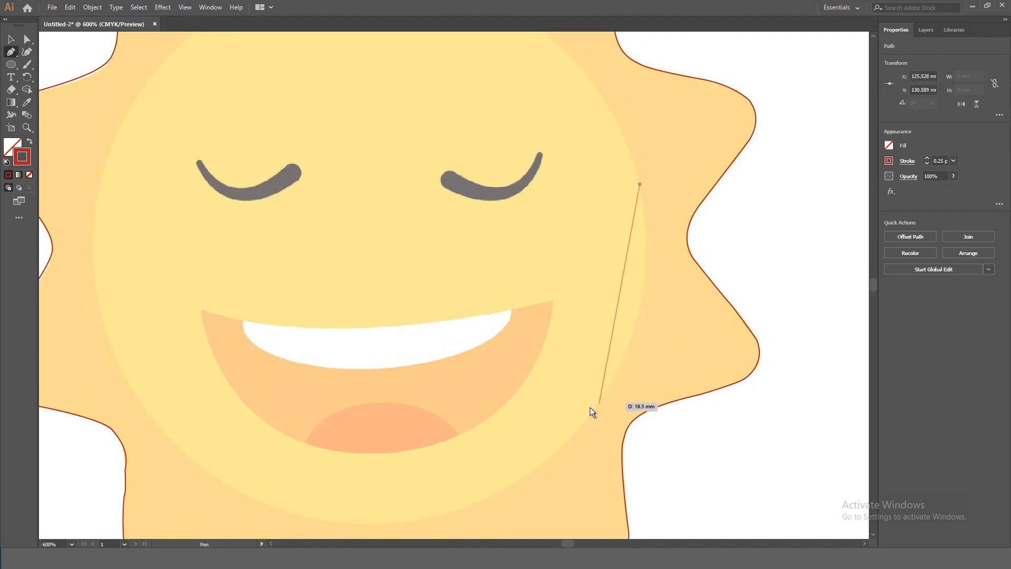
{"action": "left_click_drag", "start_coordinate": [572, 436], "coordinate": [618, 380]}
{"action": "scroll", "coordinate": [563, 401], "scroll_direction": "down", "scroll_amount": 3}
{"action": "scroll", "coordinate": [564, 400], "scroll_direction": "left", "scroll_amount": 3}
{"action": "left_click_drag", "start_coordinate": [447, 385], "coordinate": [399, 370]}
{"action": "left_click_drag", "start_coordinate": [342, 326], "coordinate": [325, 308]}
- Trace the left side and upper-left arc of the face circle up to its topmost point
{"action": "scroll", "coordinate": [395, 311], "scroll_direction": "up", "scroll_amount": 3}
{"action": "scroll", "coordinate": [396, 310], "scroll_direction": "left", "scroll_amount": 3}
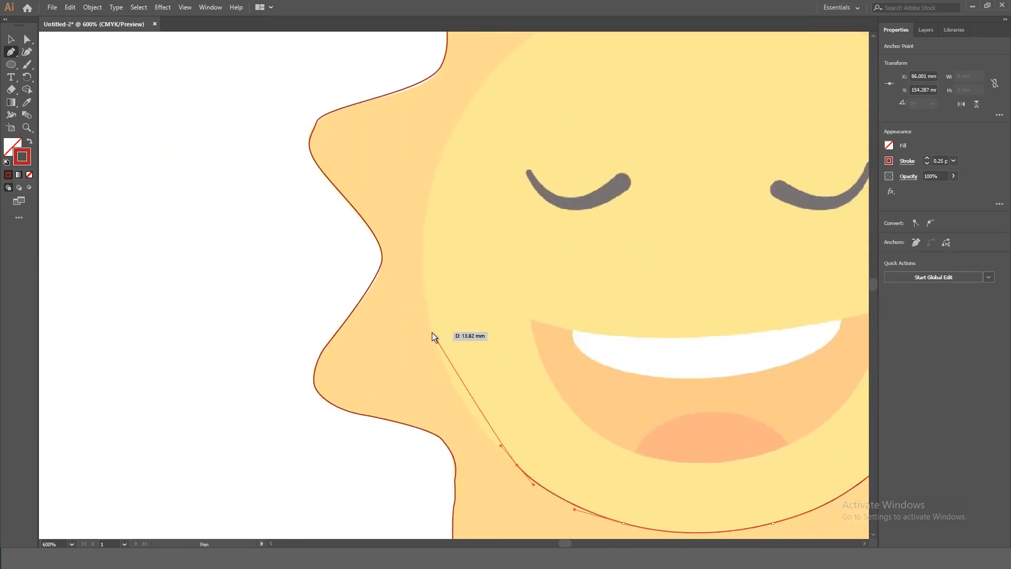
{"action": "left_click_drag", "start_coordinate": [424, 231], "coordinate": [424, 117]}
{"action": "left_click", "coordinate": [423, 231]}
{"action": "scroll", "coordinate": [464, 274], "scroll_direction": "up", "scroll_amount": 3}
{"action": "left_click_drag", "start_coordinate": [503, 343], "coordinate": [571, 293]}
{"action": "left_click", "coordinate": [503, 343]}
{"action": "left_click_drag", "start_coordinate": [679, 260], "coordinate": [778, 256]}
{"action": "left_click", "coordinate": [680, 260]}
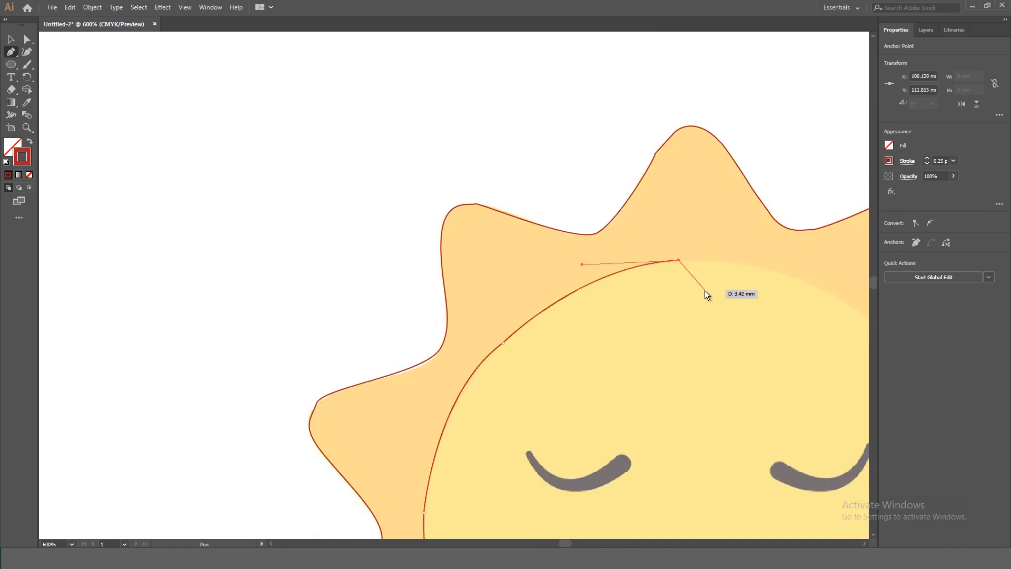
{"action": "left_click_drag", "start_coordinate": [705, 290], "coordinate": [492, 204]}
{"action": "key", "text": "minus"}
{"action": "left_click", "coordinate": [601, 294]}
{"action": "key", "text": "ctrl+z"}
{"action": "key", "text": "ctrl+z"}
{"action": "key", "text": "ctrl+shift+z"}
{"action": "key", "text": "ctrl+shift+z"}
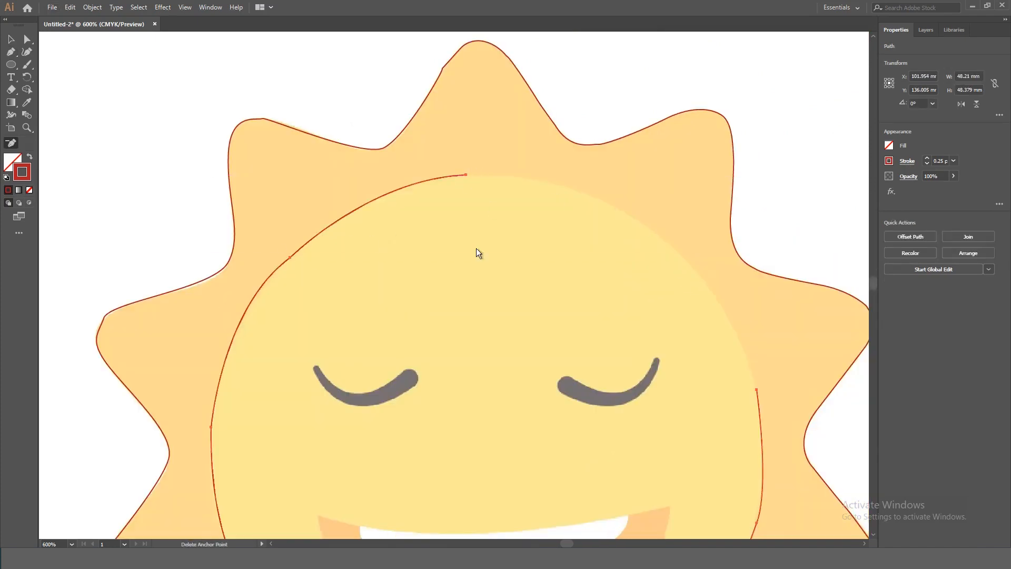
{"action": "left_click", "coordinate": [476, 248]}
{"action": "left_click", "coordinate": [595, 293]}
{"action": "left_click", "coordinate": [467, 175], "text": "ctrl"}
{"action": "left_click", "coordinate": [485, 176]}
{"action": "left_click", "coordinate": [595, 293]}
- Trace the upper-right arc of the face circle with the Pen tool and close the path at its starting anchor
{"action": "key", "text": "p"}
{"action": "mouse_move", "coordinate": [585, 193]}
{"action": "left_mouse_down"}
{"action": "mouse_move", "coordinate": [608, 213]}
{"action": "mouse_move", "coordinate": [639, 214]}
{"action": "left_mouse_up"}
{"action": "left_click_drag", "start_coordinate": [695, 269], "coordinate": [711, 290]}
{"action": "left_click_drag", "start_coordinate": [750, 364], "coordinate": [755, 390]}
{"action": "left_click", "coordinate": [757, 390]}
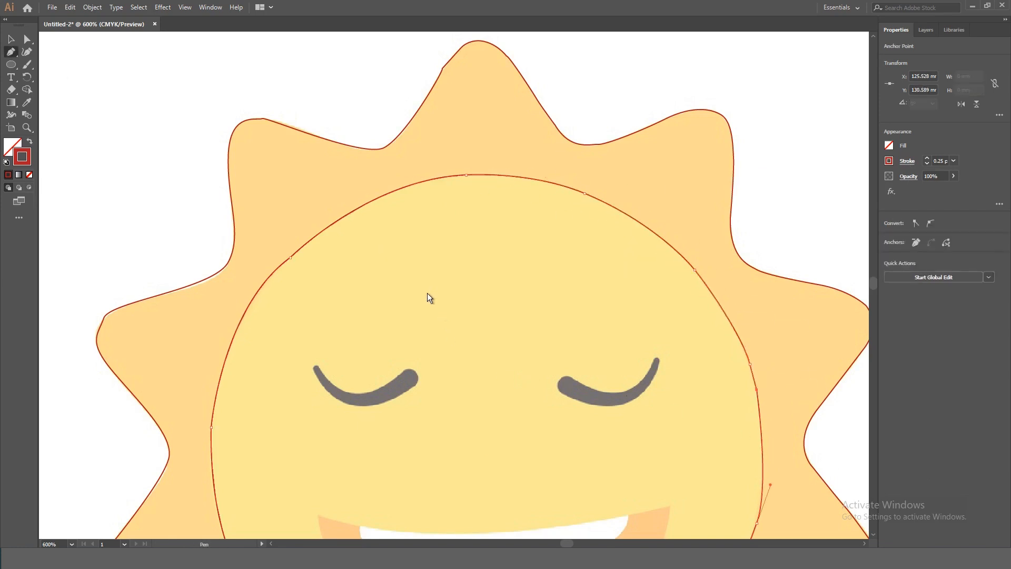
{"action": "key", "text": "ctrl+0"}
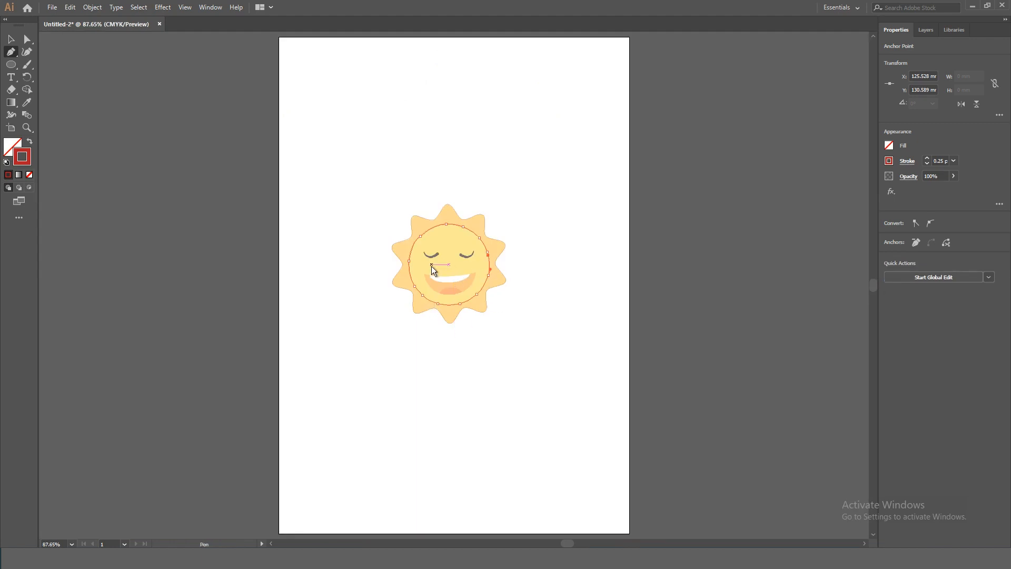
{"action": "scroll", "coordinate": [432, 266], "scroll_direction": "up", "scroll_amount": 3}
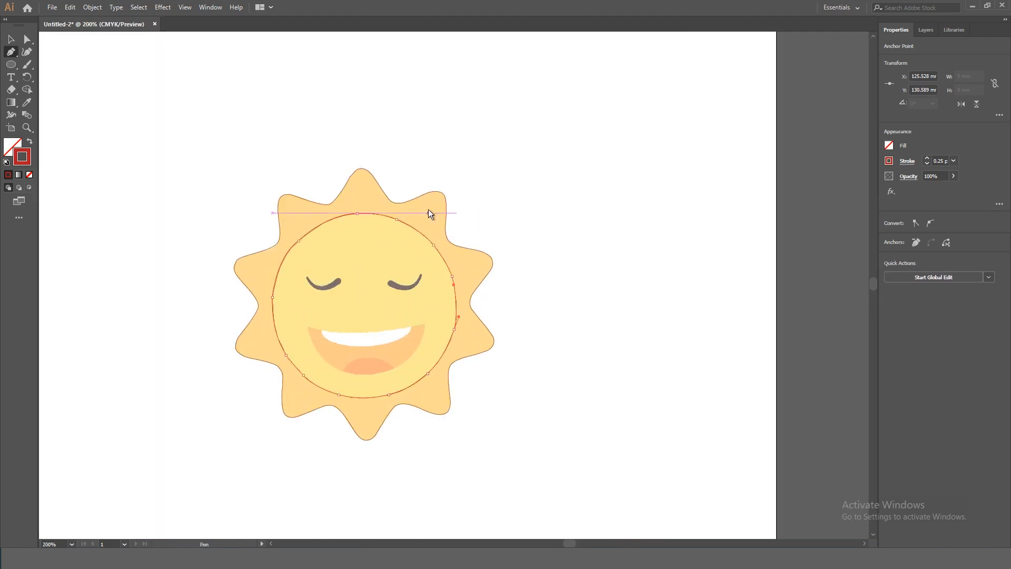
- Select both traced paths and fill them with the orange sampled from the template's rays using the Eyedropper
{"action": "key", "text": "F7"}
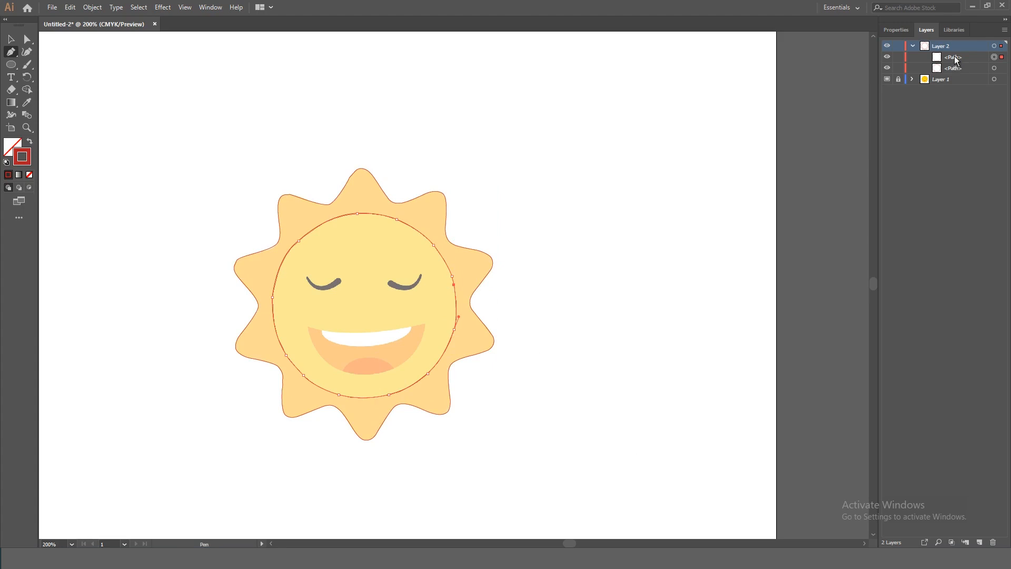
{"action": "left_click", "coordinate": [99, 155], "text": "ctrl"}
{"action": "left_click", "coordinate": [11, 42]}
{"action": "left_click_drag", "start_coordinate": [143, 152], "coordinate": [539, 454]}
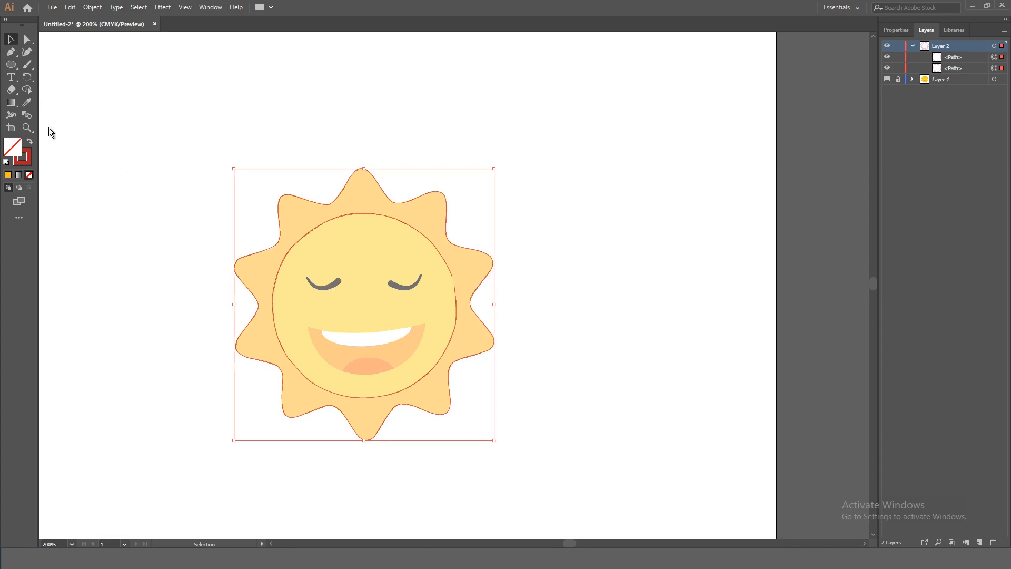
{"action": "left_click", "coordinate": [27, 103]}
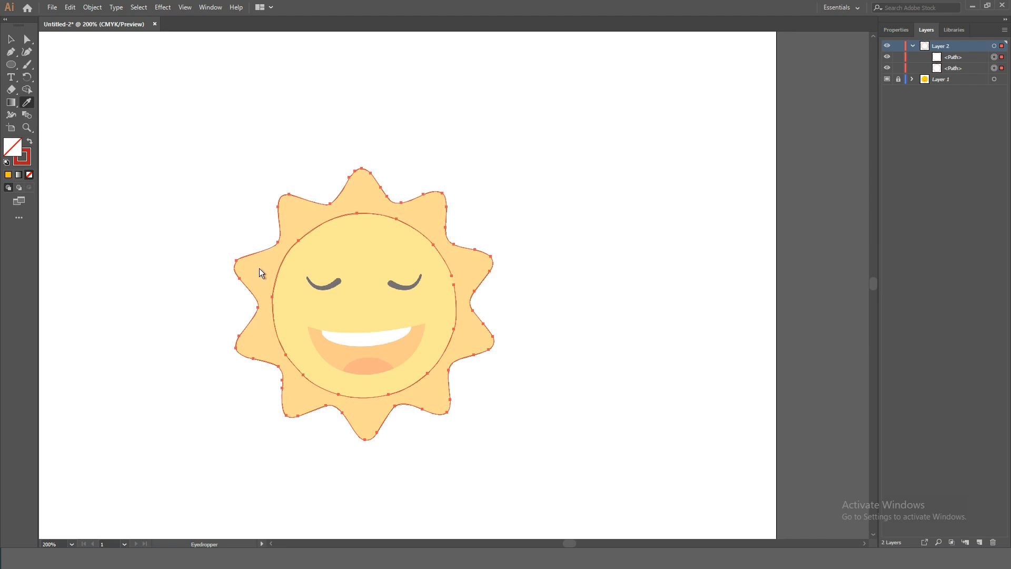
{"action": "left_click", "coordinate": [260, 269]}
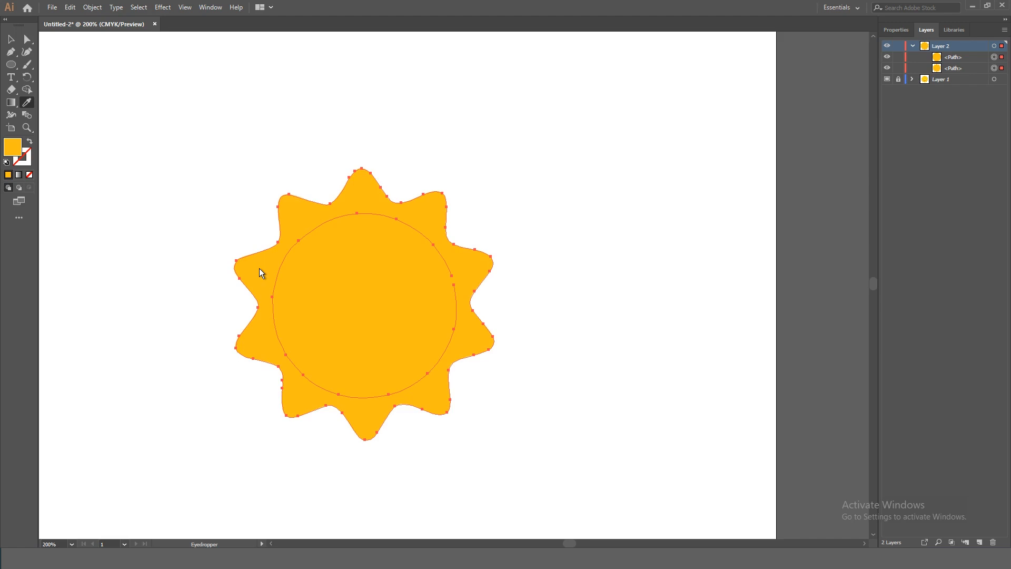
- Remove the face circle from the orange sun shape with the Shape Builder tool
{"action": "key", "text": "ctrl+8"}
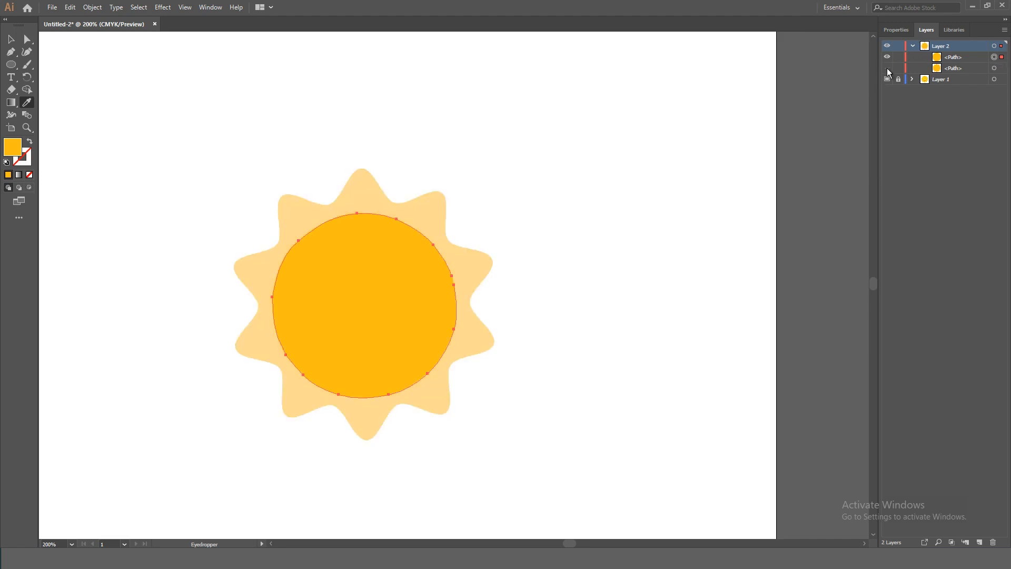
{"action": "key", "text": "F6"}
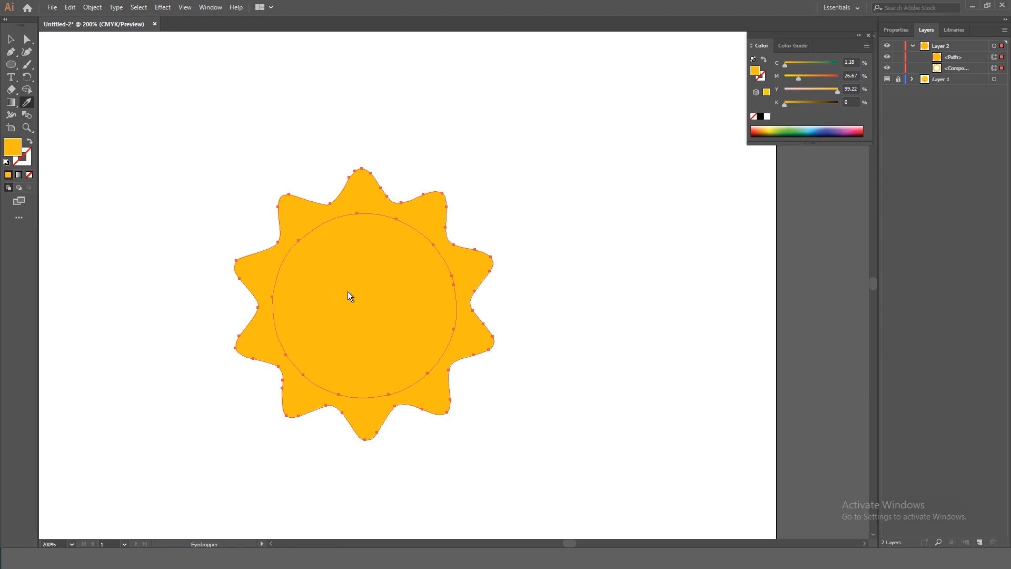
{"action": "left_click", "coordinate": [30, 92]}
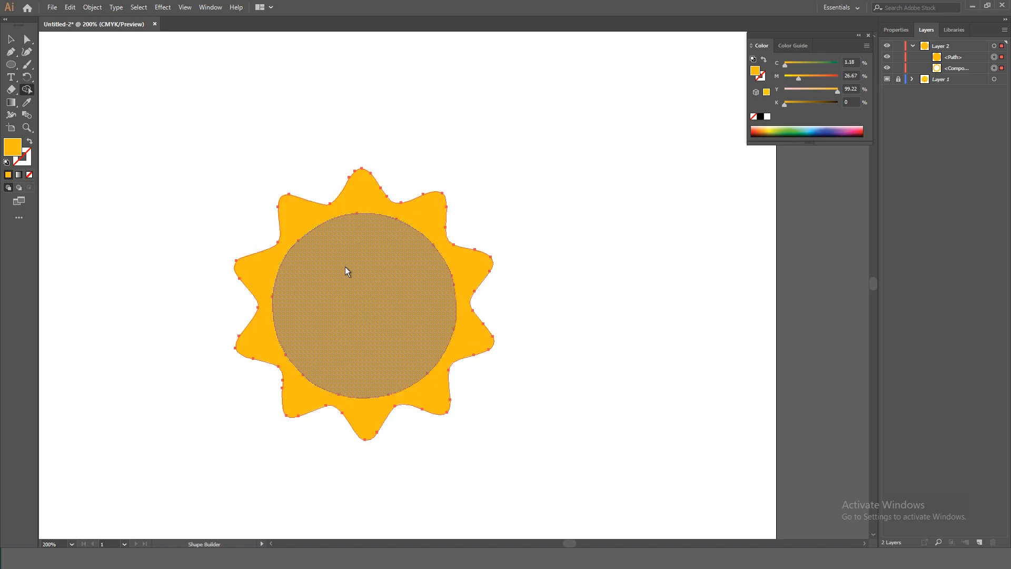
{"action": "scroll", "coordinate": [346, 270], "scroll_direction": "up", "scroll_amount": 4}
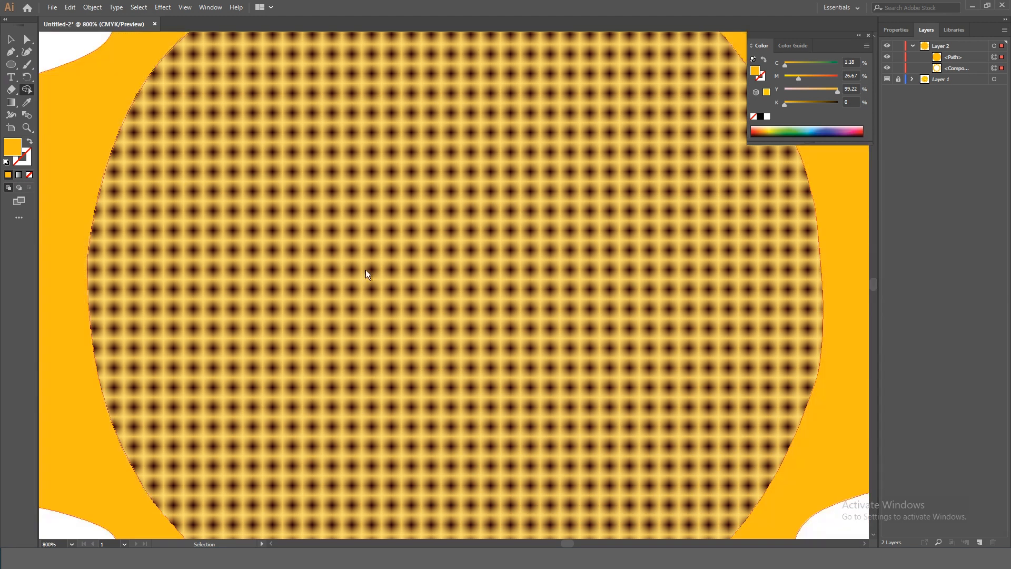
{"action": "key", "text": "ctrl+minus"}
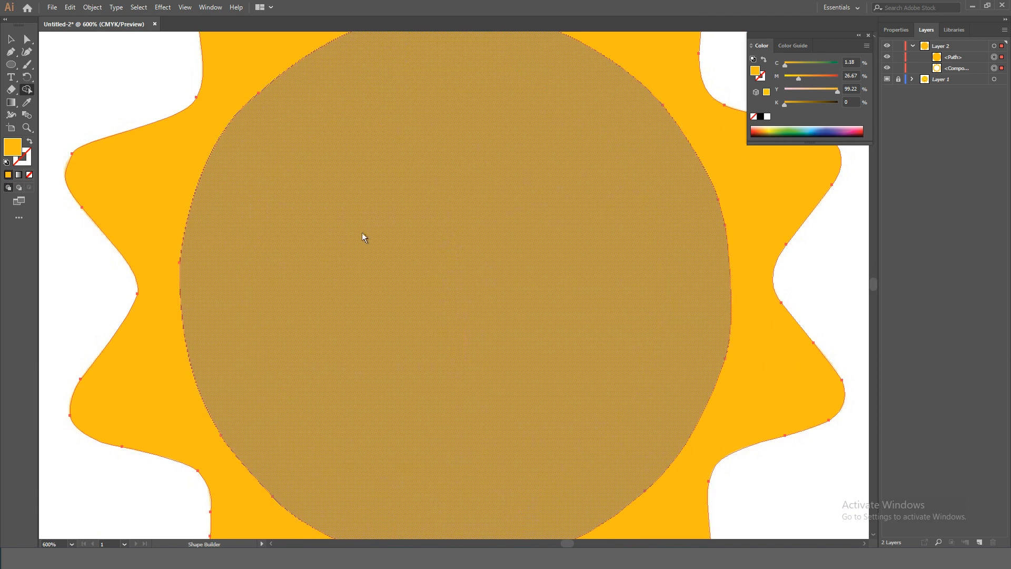
{"action": "key", "text": "ctrl+minus"}
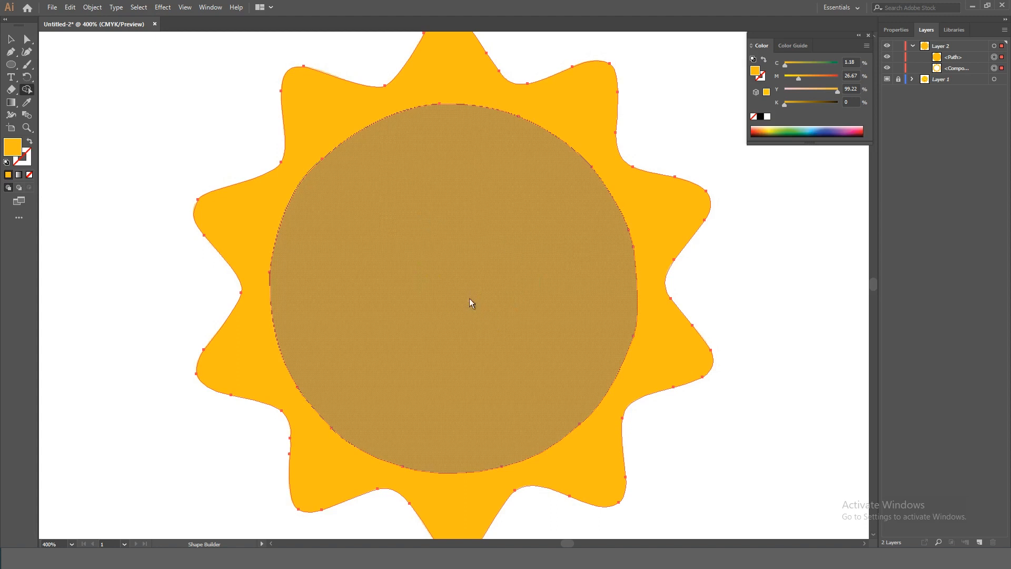
{"action": "left_click", "coordinate": [464, 263], "text": "alt"}
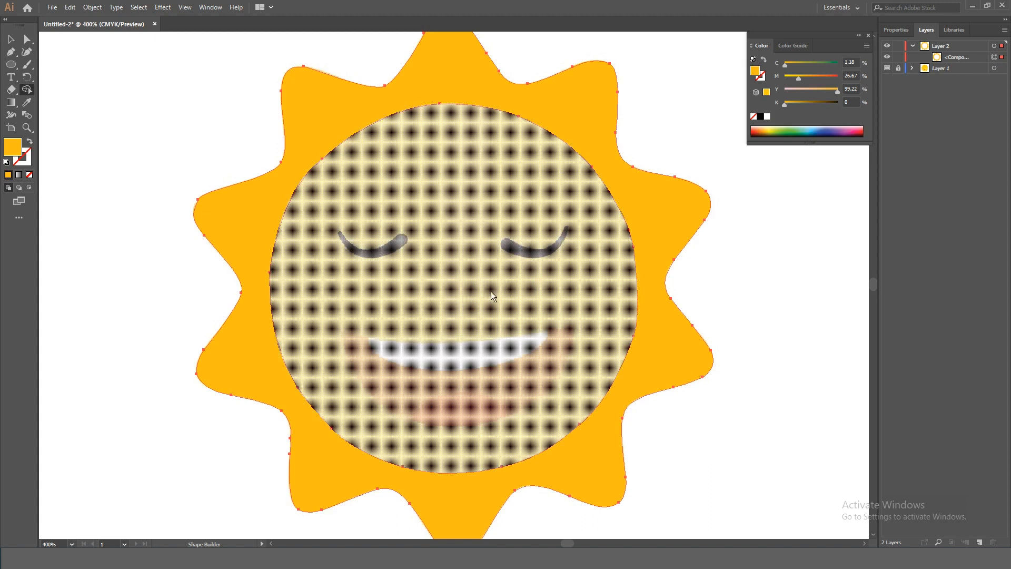
{"action": "key", "text": "v"}
{"action": "key", "text": "shift+m"}
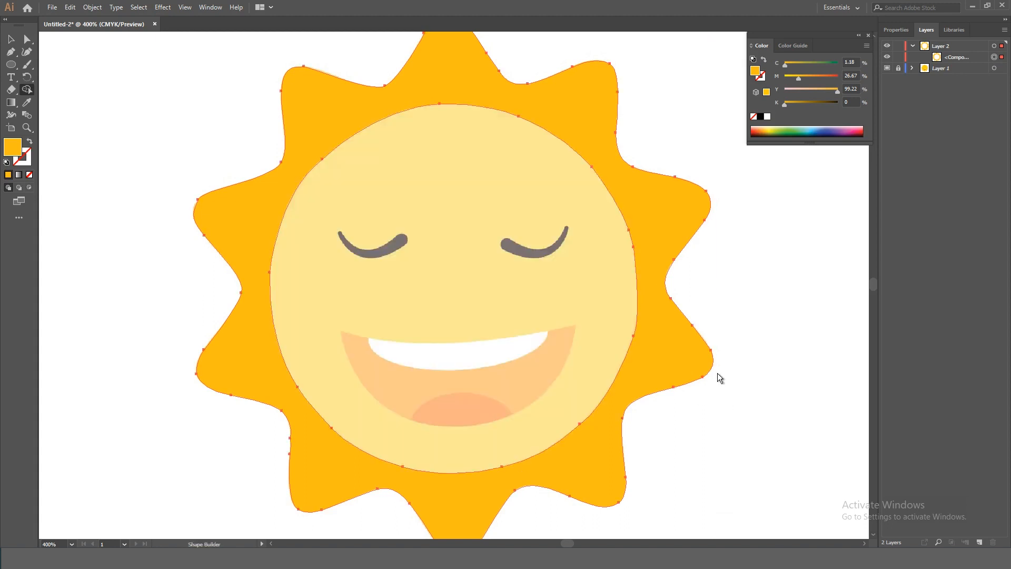
{"action": "key", "text": "ctrl+0"}
{"action": "key", "text": "v"}
{"action": "key", "text": "ctrl+equal"}
{"action": "key", "text": "ctrl+equal"}
{"action": "key", "text": "ctrl+equal"}
{"action": "key", "text": "shift+m"}
{"action": "key", "text": "ctrl+equal"}
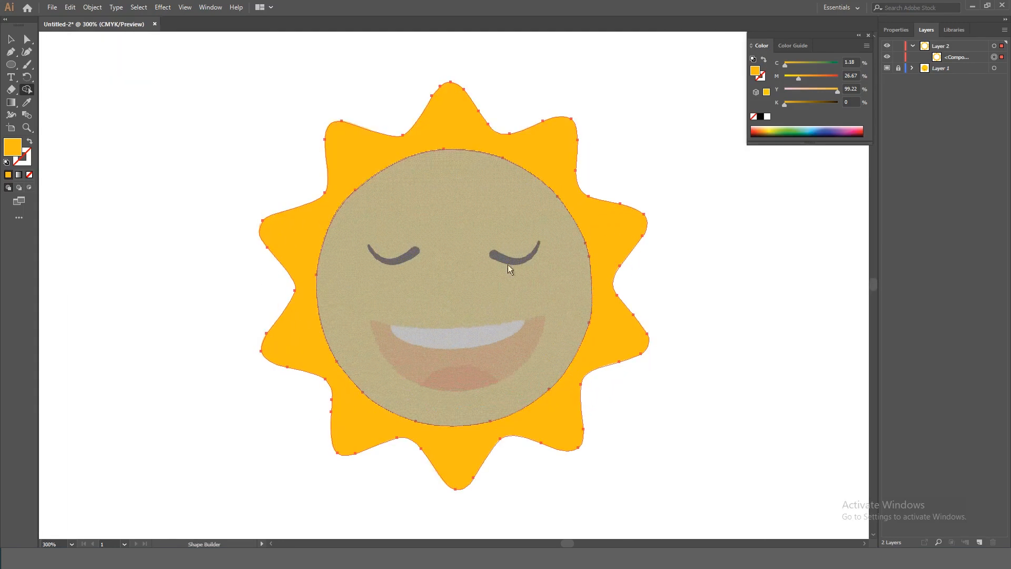
- Start tracing the white teeth with the Pen tool from their upper-left corner along the lower-left curve
{"action": "left_click", "coordinate": [13, 53]}
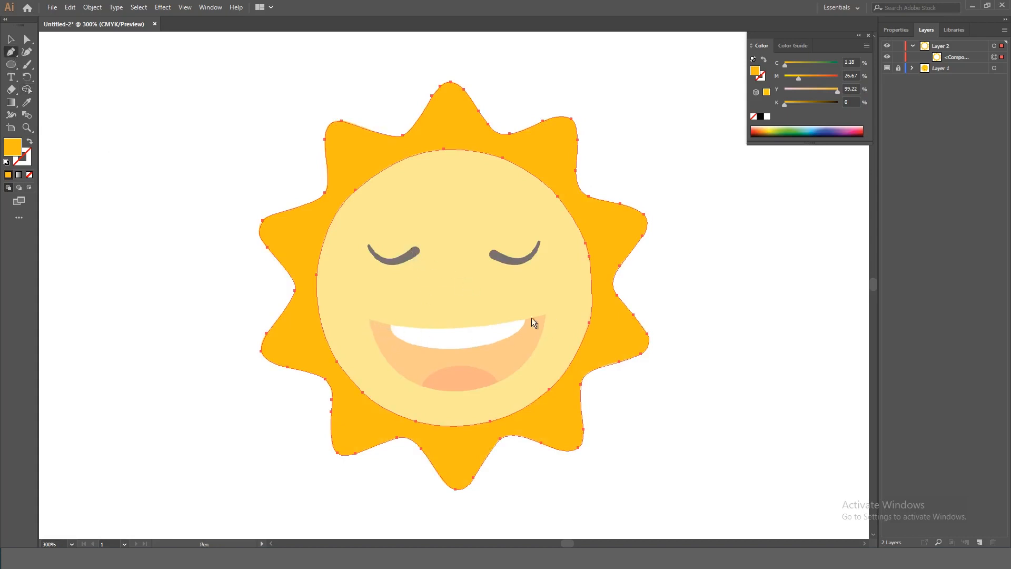
{"action": "key", "text": "ctrl+equal"}
{"action": "key", "text": "ctrl+equal"}
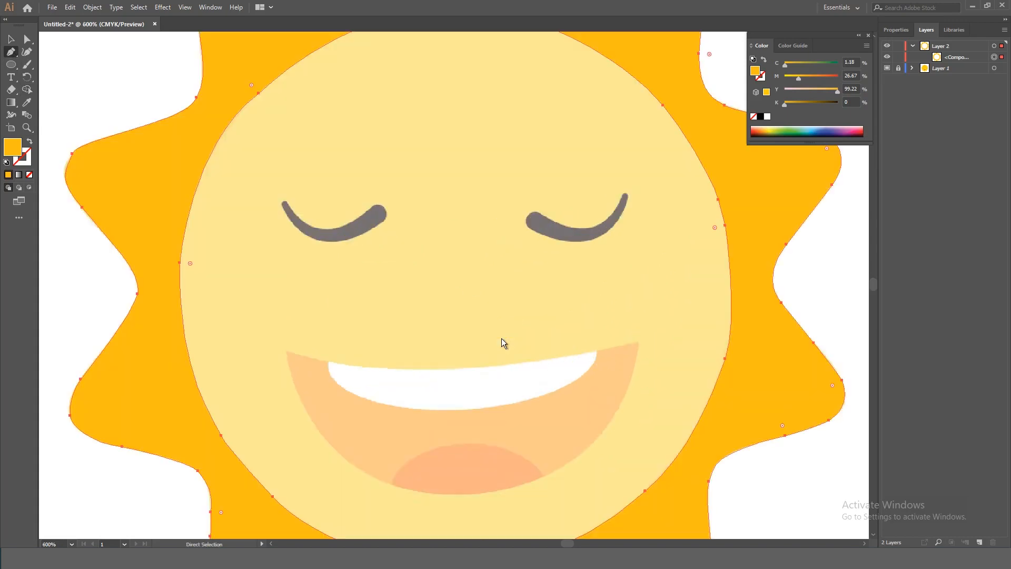
{"action": "left_click", "coordinate": [327, 363]}
{"action": "key", "text": "ctrl+equal"}
{"action": "key", "text": "ctrl+equal"}
{"action": "left_click_drag", "start_coordinate": [353, 342], "coordinate": [543, 356]}
{"action": "left_click", "coordinate": [353, 342]}
- Swap the teeth path's fill to the stroke, set its weight to 0.25 pt and colour it dark red
{"action": "left_click", "coordinate": [30, 141]}
{"action": "left_click", "coordinate": [897, 30]}
{"action": "left_click", "coordinate": [954, 161]}
{"action": "left_click", "coordinate": [968, 174]}
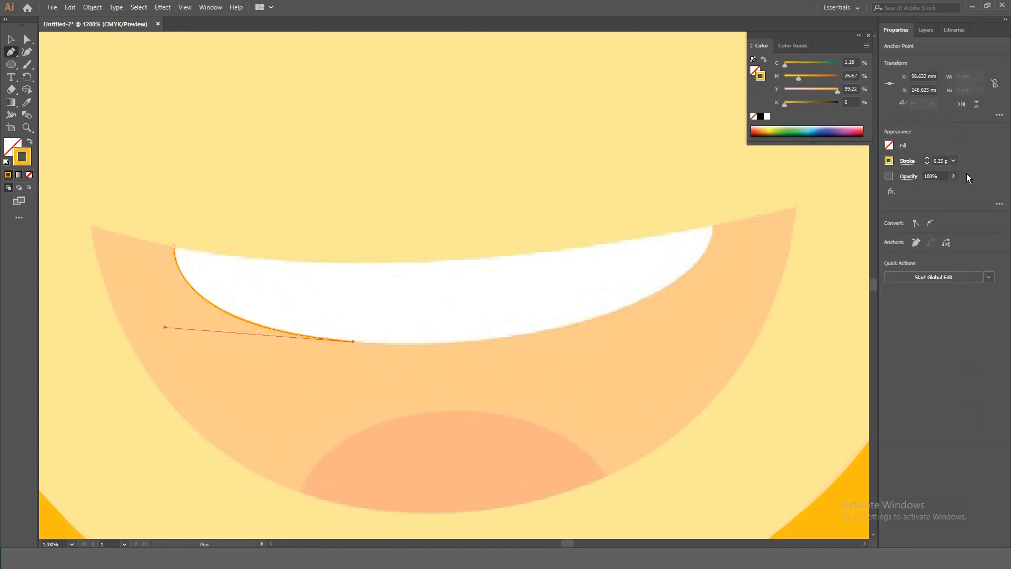
{"action": "double_click", "coordinate": [22, 156]}
{"action": "left_click", "coordinate": [617, 220]}
{"action": "left_click", "coordinate": [598, 253]}
{"action": "left_click", "coordinate": [715, 222]}
- Trace the teeth's lower-right curve, right corner and upper edge, closing the path at its starting anchor
{"action": "left_click_drag", "start_coordinate": [492, 343], "coordinate": [520, 331]}
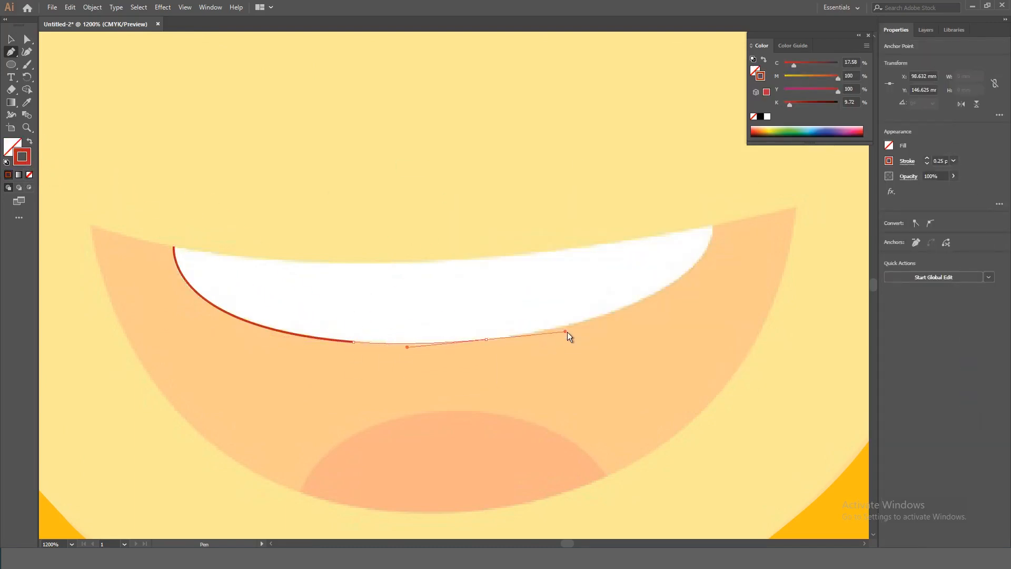
{"action": "left_click_drag", "start_coordinate": [663, 288], "coordinate": [681, 276]}
{"action": "left_click_drag", "start_coordinate": [713, 226], "coordinate": [715, 181]}
{"action": "left_click", "coordinate": [713, 226]}
{"action": "left_click_drag", "start_coordinate": [453, 261], "coordinate": [294, 271]}
{"action": "left_click", "coordinate": [452, 260]}
{"action": "left_click_drag", "start_coordinate": [184, 249], "coordinate": [81, 226]}
{"action": "left_click", "coordinate": [185, 249]}
{"action": "left_click", "coordinate": [175, 247]}
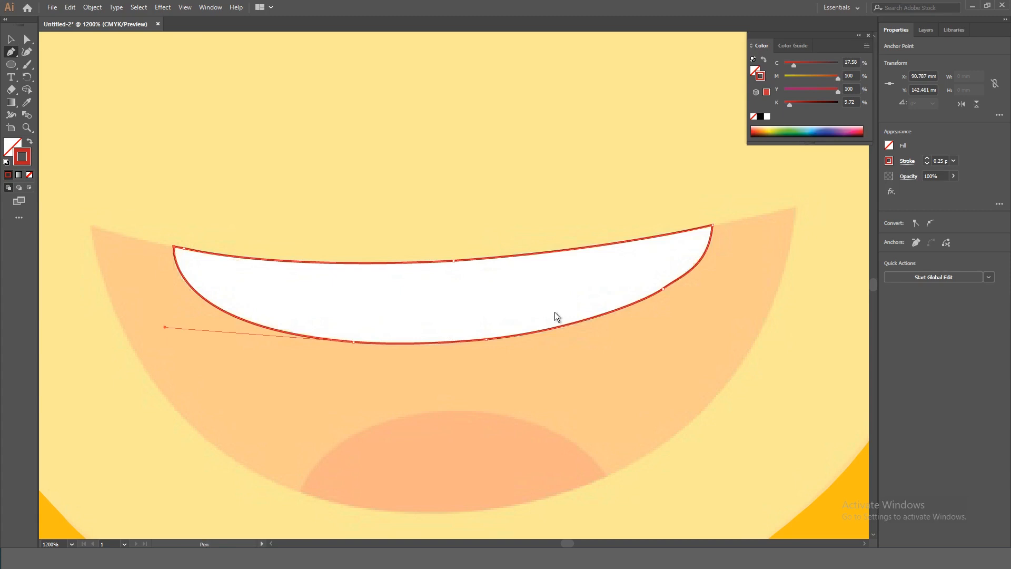
- Lock the sun's compound path inside Layer 2
{"action": "scroll", "coordinate": [593, 311], "scroll_direction": "down", "scroll_amount": 3}
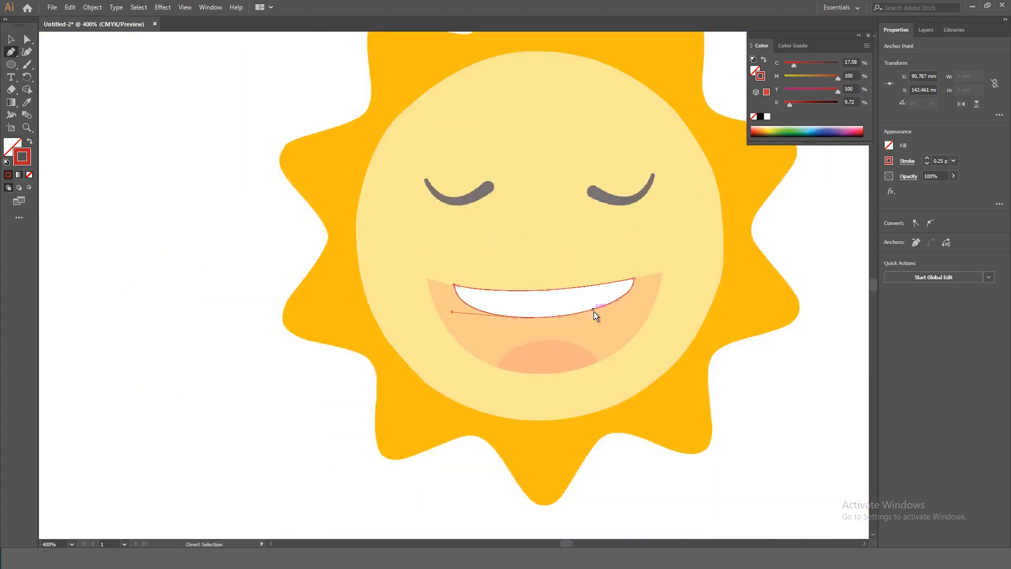
{"action": "scroll", "coordinate": [590, 311], "scroll_direction": "down", "scroll_amount": 1}
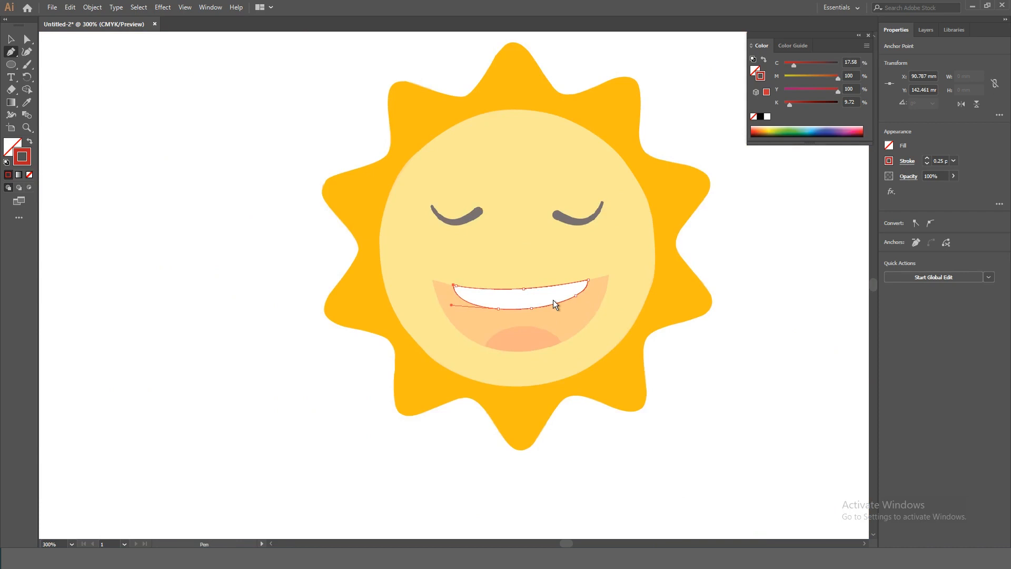
{"action": "left_click", "coordinate": [926, 30]}
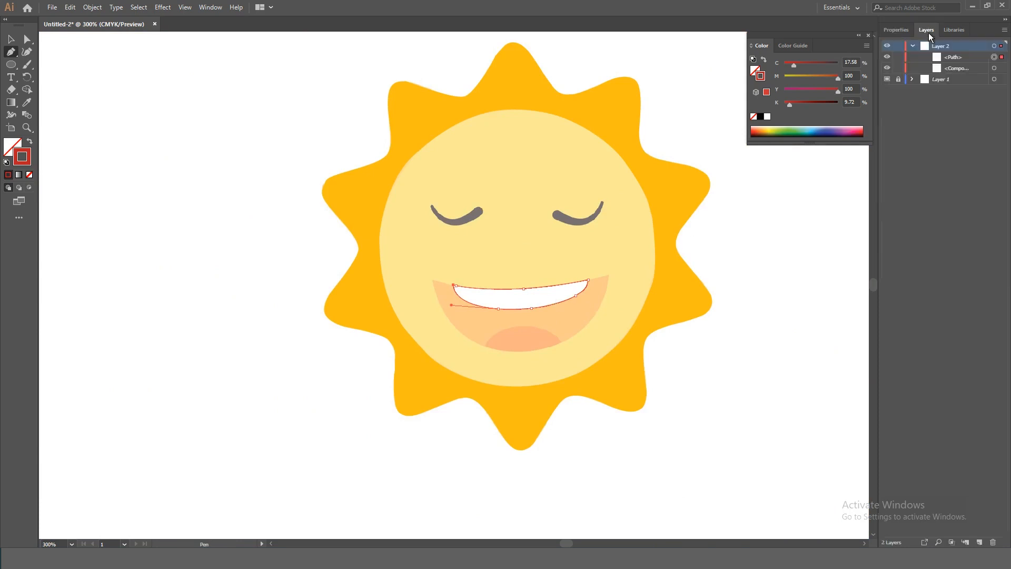
{"action": "left_click", "coordinate": [899, 68]}
- Swap the teeth path's stroke to its fill and set the fill colour to FCFCFC
{"action": "key", "text": "i"}
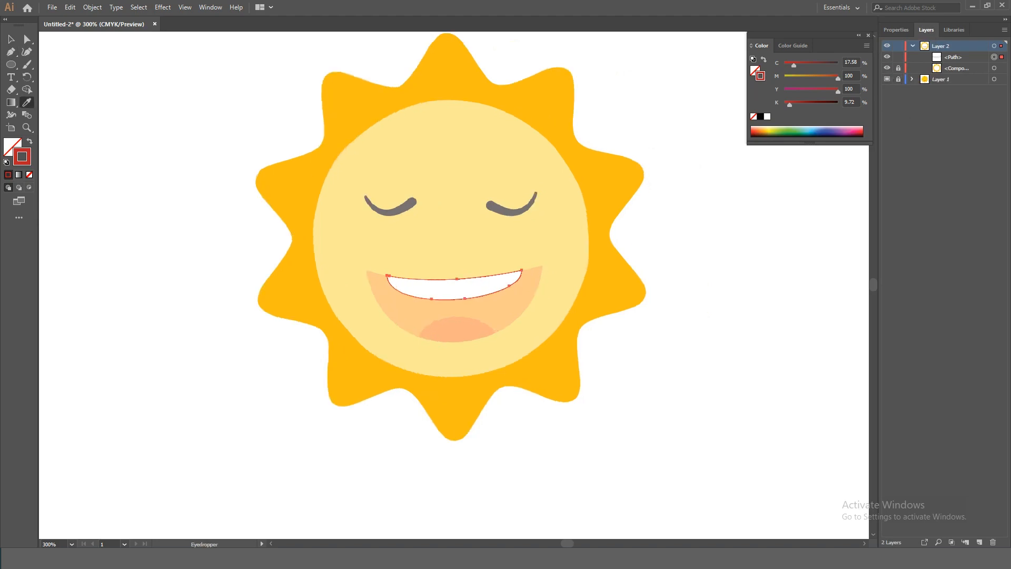
{"action": "left_click", "coordinate": [11, 39]}
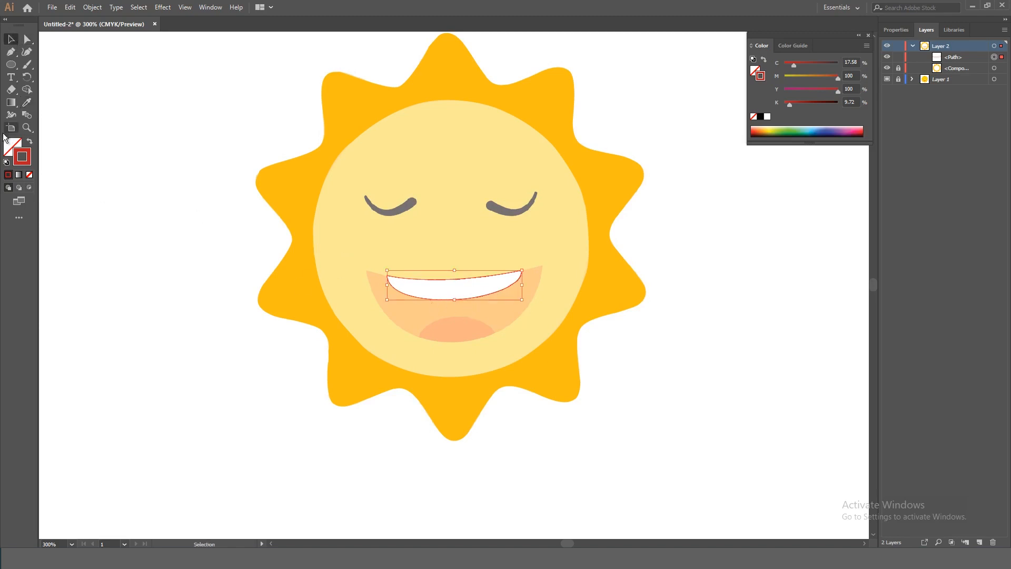
{"action": "key", "text": "p"}
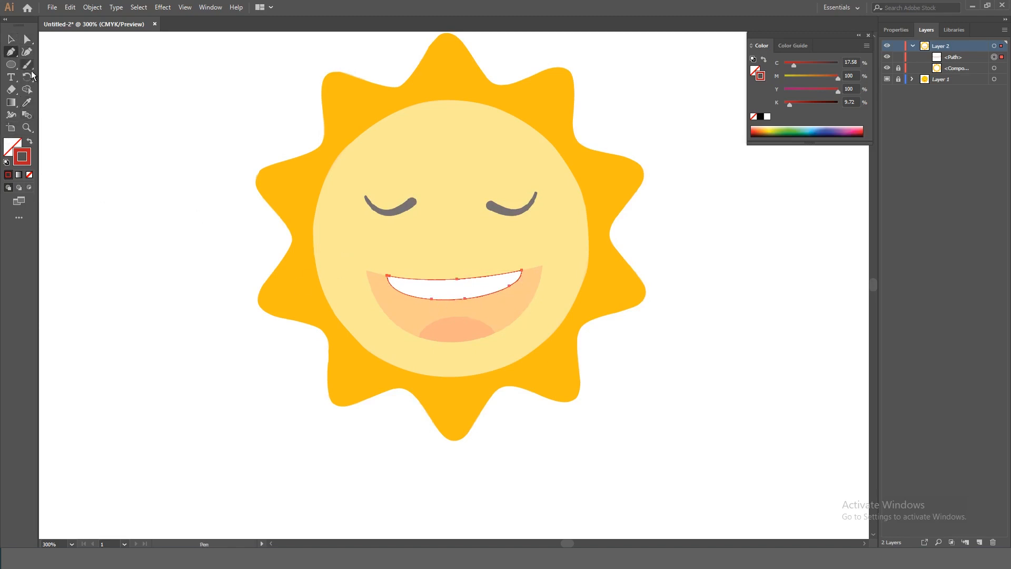
{"action": "left_click", "coordinate": [11, 39]}
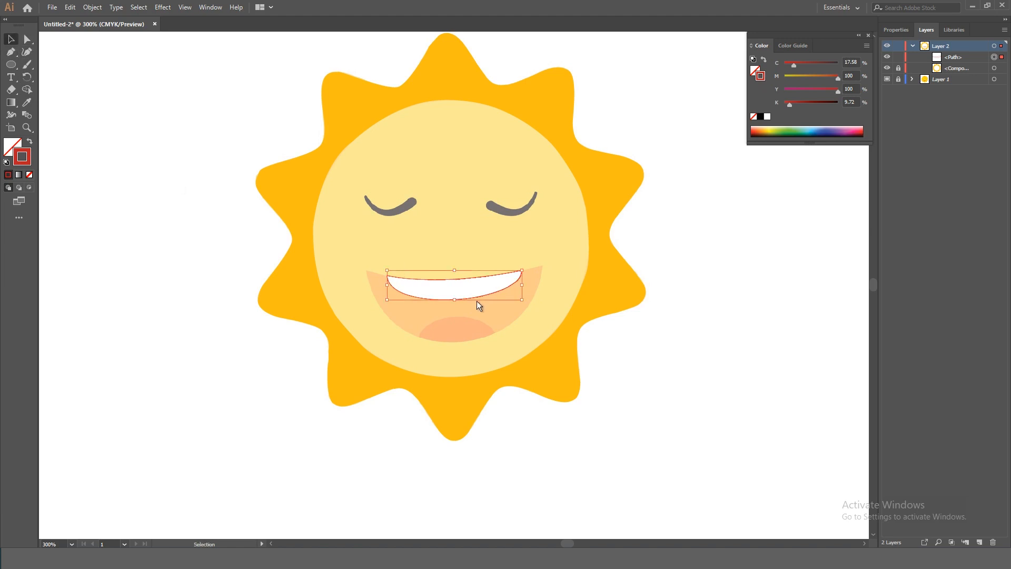
{"action": "left_click_drag", "start_coordinate": [360, 252], "coordinate": [579, 353]}
{"action": "left_click", "coordinate": [31, 141]}
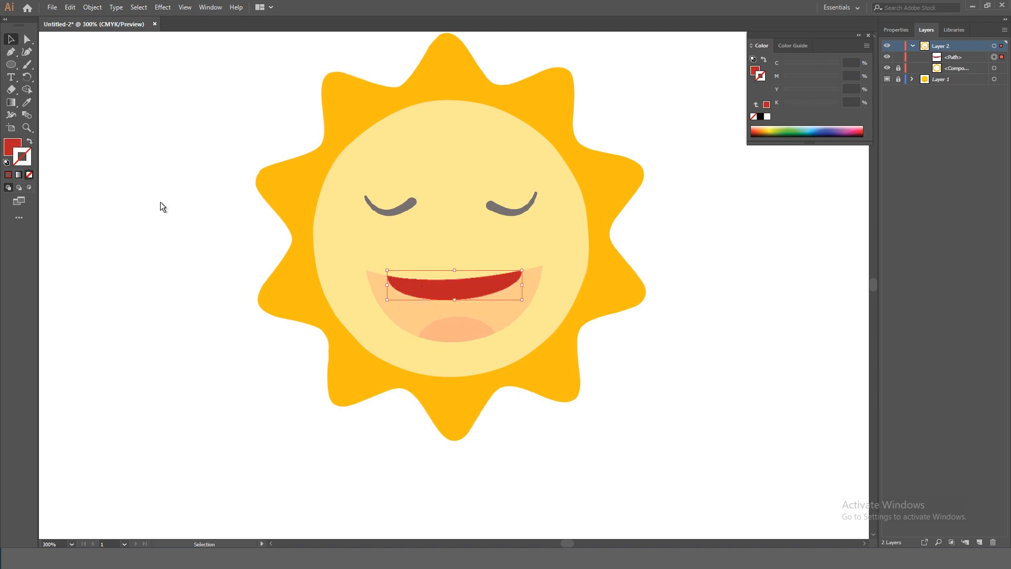
{"action": "double_click", "coordinate": [11, 146]}
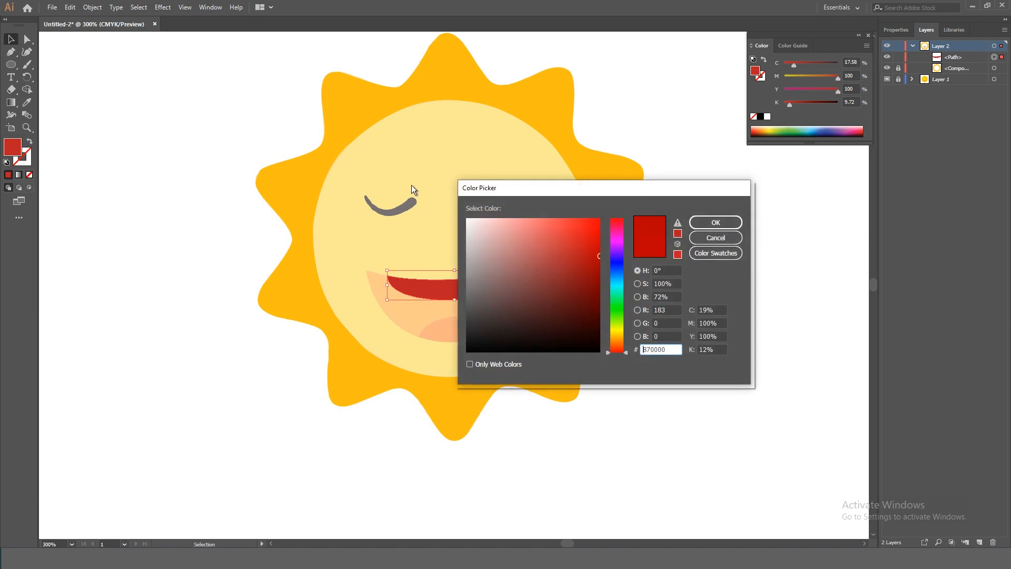
{"action": "left_click", "coordinate": [466, 223]}
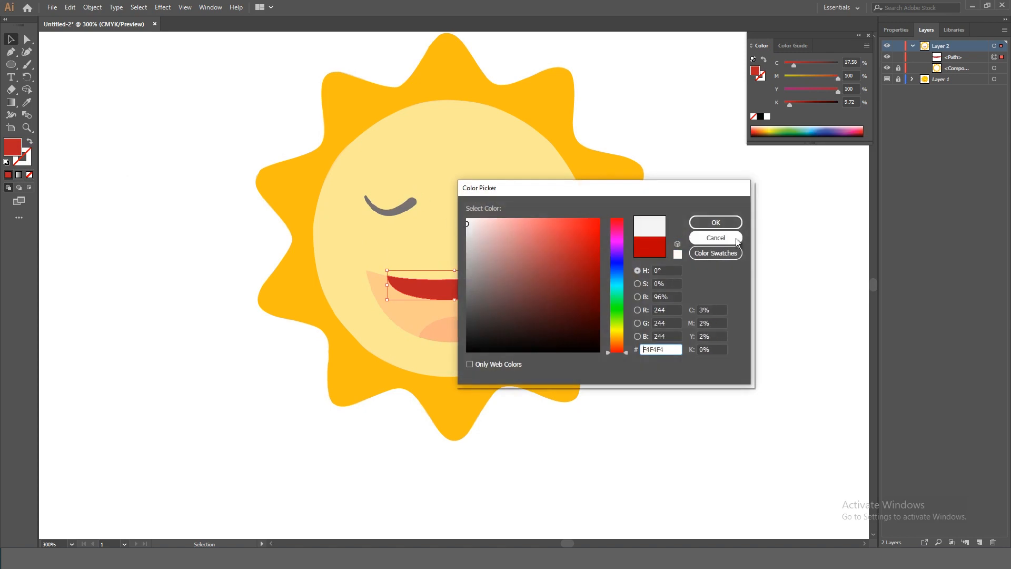
{"action": "left_click_drag", "start_coordinate": [468, 223], "coordinate": [466, 219]}
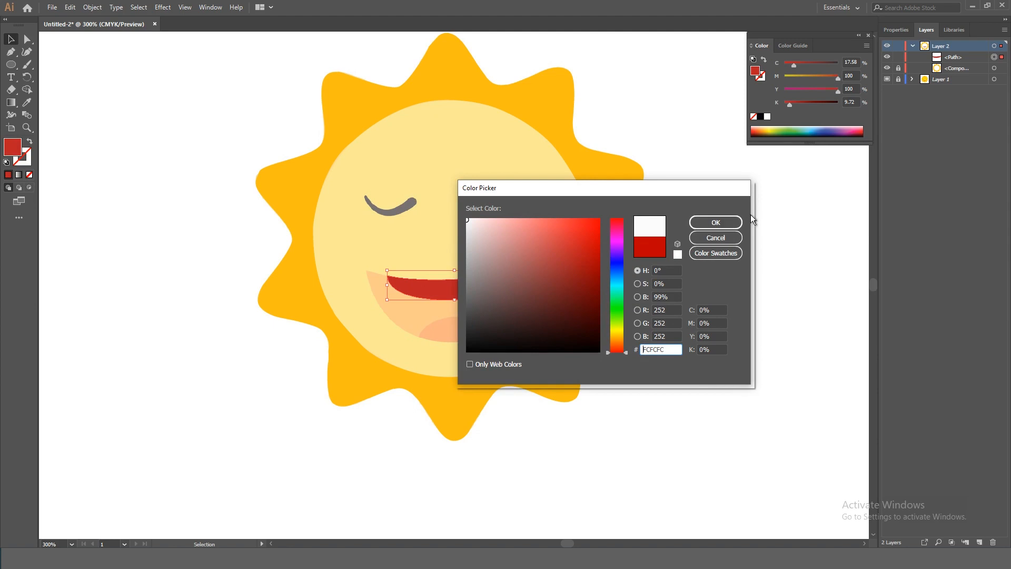
{"action": "left_click", "coordinate": [720, 221]}
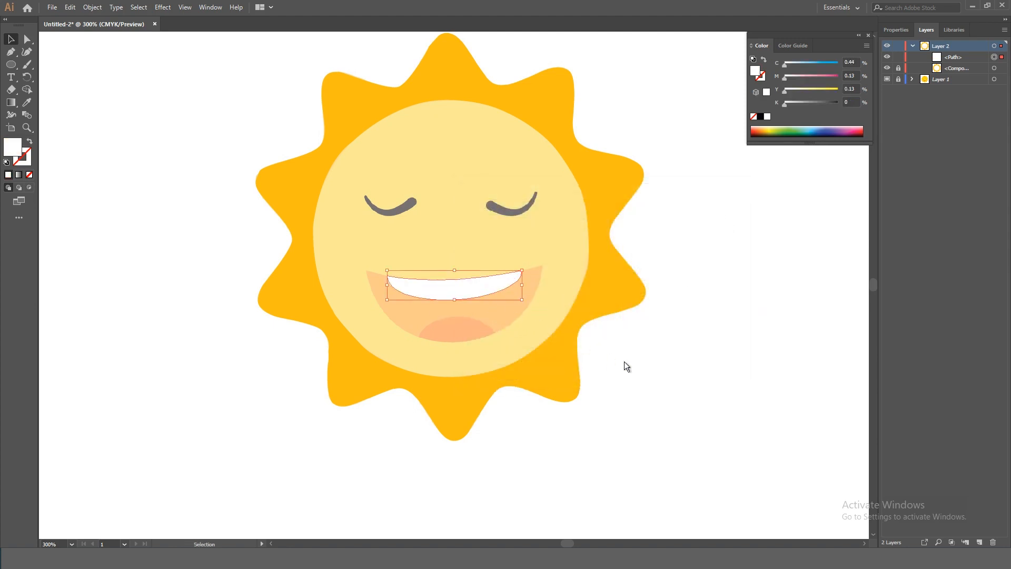
- Trace the orange mouth from its upper-right corner down the right side and over the tongue's upper arc with the Pen tool
{"action": "key", "text": "p"}
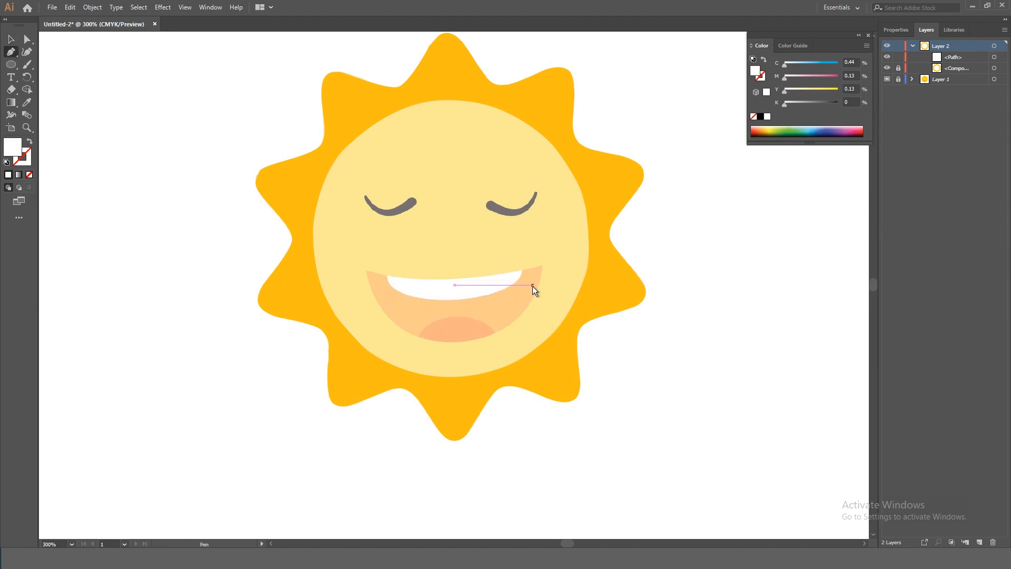
{"action": "key", "text": "ctrl+equal"}
{"action": "key", "text": "ctrl+equal"}
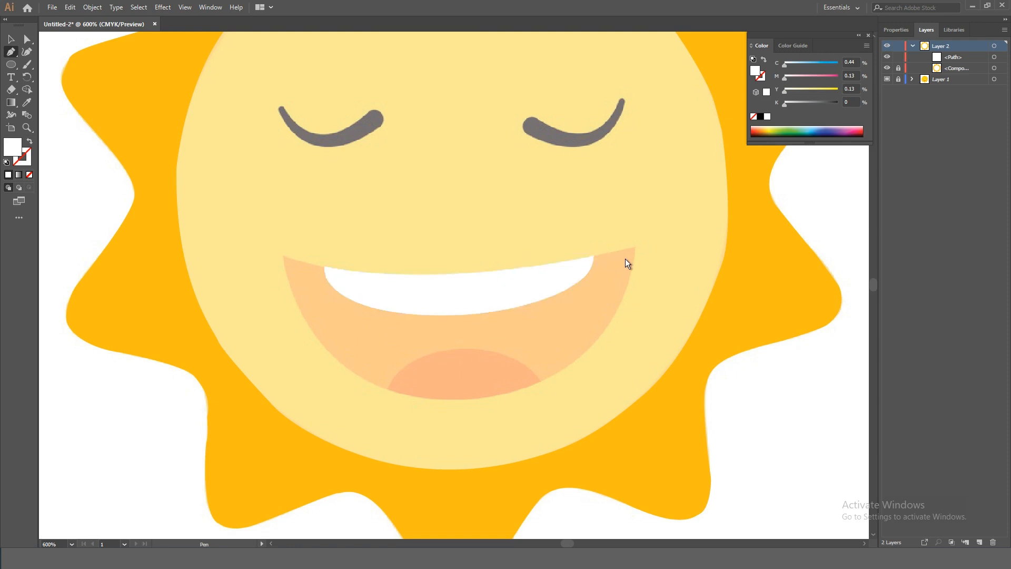
{"action": "left_click", "coordinate": [635, 248]}
{"action": "left_click_drag", "start_coordinate": [542, 380], "coordinate": [454, 413]}
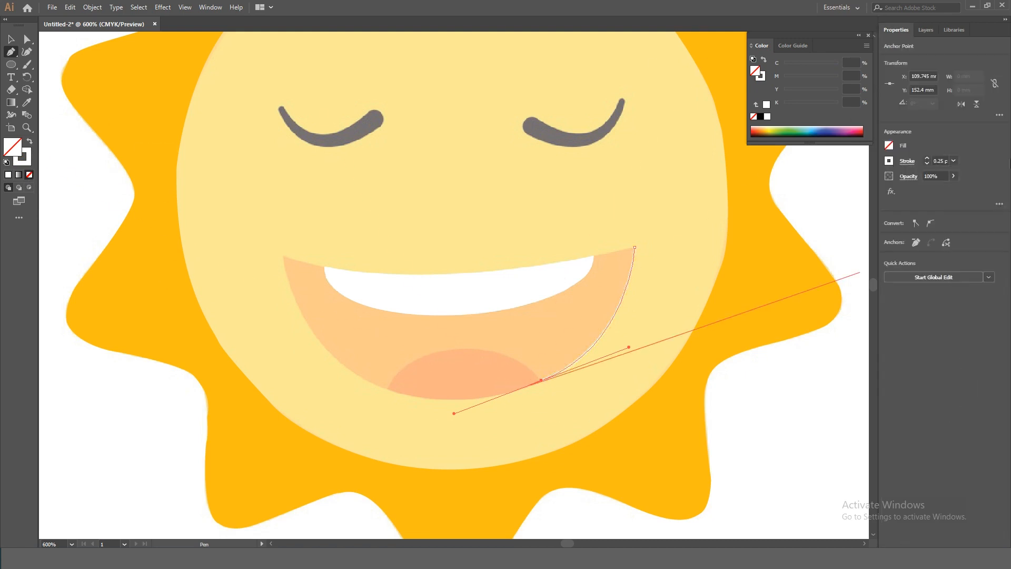
{"action": "left_click_drag", "start_coordinate": [456, 349], "coordinate": [373, 424]}
{"action": "left_click", "coordinate": [390, 388]}
- Continue the mouth outline up its left side to the upper-left corner and across to the teeth
{"action": "left_click_drag", "start_coordinate": [293, 295], "coordinate": [260, 217]}
{"action": "left_click", "coordinate": [293, 295]}
{"action": "left_click_drag", "start_coordinate": [284, 255], "coordinate": [280, 222]}
{"action": "left_click", "coordinate": [283, 256]}
{"action": "mouse_move", "coordinate": [320, 266]}
{"action": "left_mouse_down"}
{"action": "mouse_move", "coordinate": [351, 295]}
{"action": "mouse_move", "coordinate": [382, 276]}
{"action": "mouse_move", "coordinate": [335, 269]}
{"action": "left_mouse_up"}
- Lock the teeth path in Layer 2 and close the mouth outline by tracing along the teeth's lower edge
{"action": "left_click", "coordinate": [926, 32]}
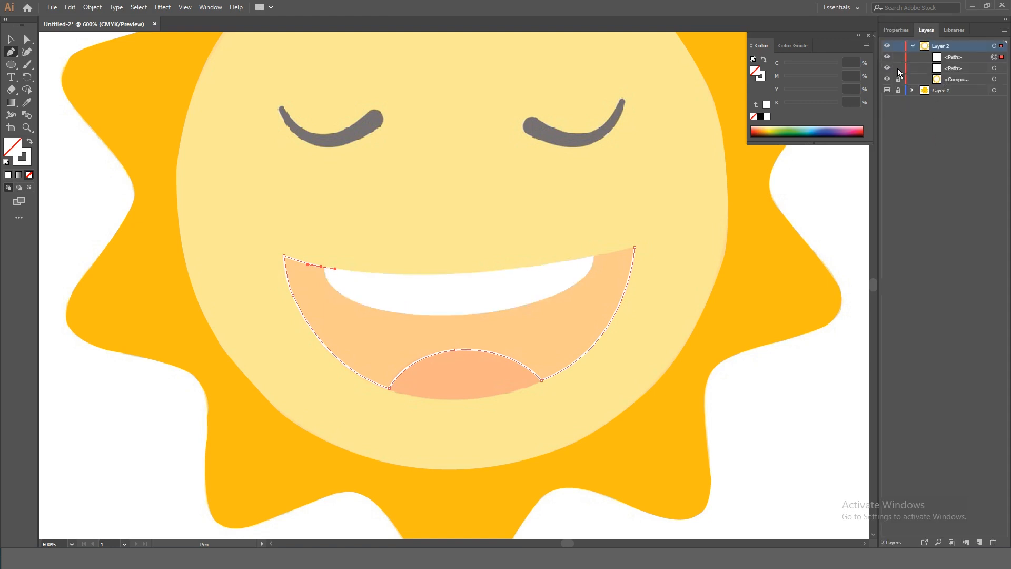
{"action": "left_click_drag", "start_coordinate": [899, 68], "coordinate": [899, 79]}
{"action": "left_click_drag", "start_coordinate": [365, 305], "coordinate": [428, 315]}
{"action": "key", "text": "ctrl+z"}
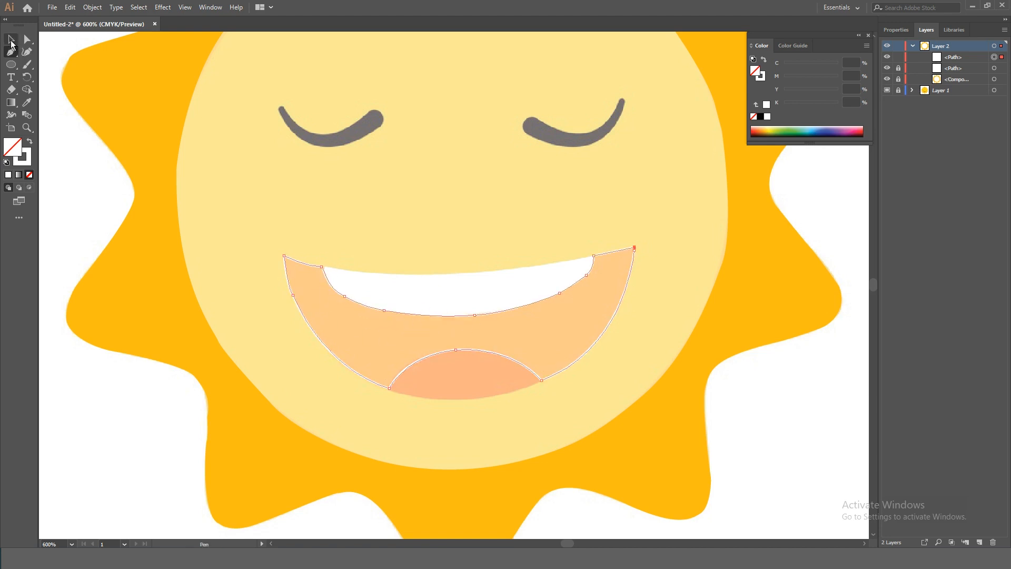
- Swap the mouth path's stroke to its fill and move the shape down and right to uncover the template's mouth
{"action": "left_click", "coordinate": [11, 41]}
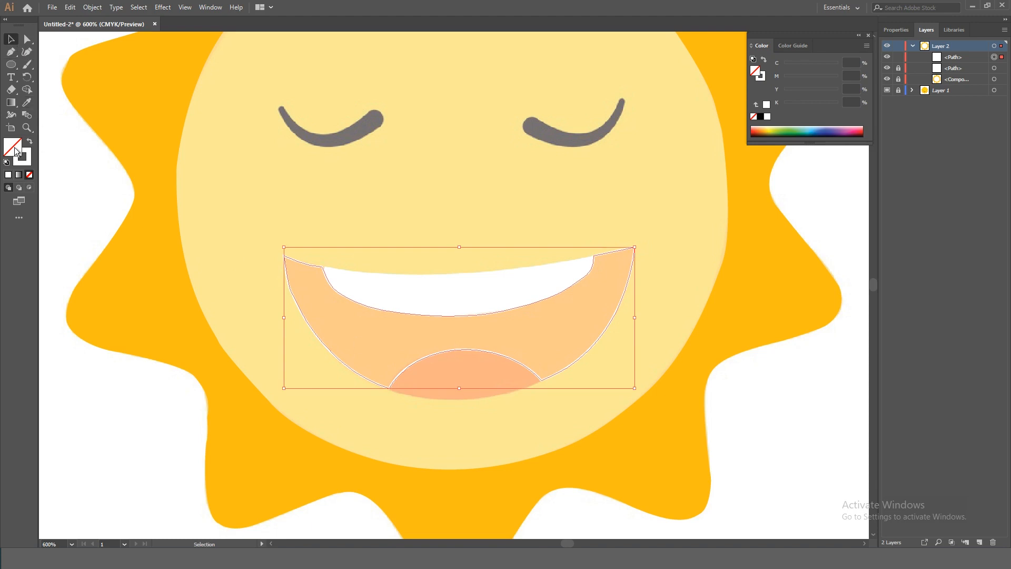
{"action": "left_click", "coordinate": [29, 141]}
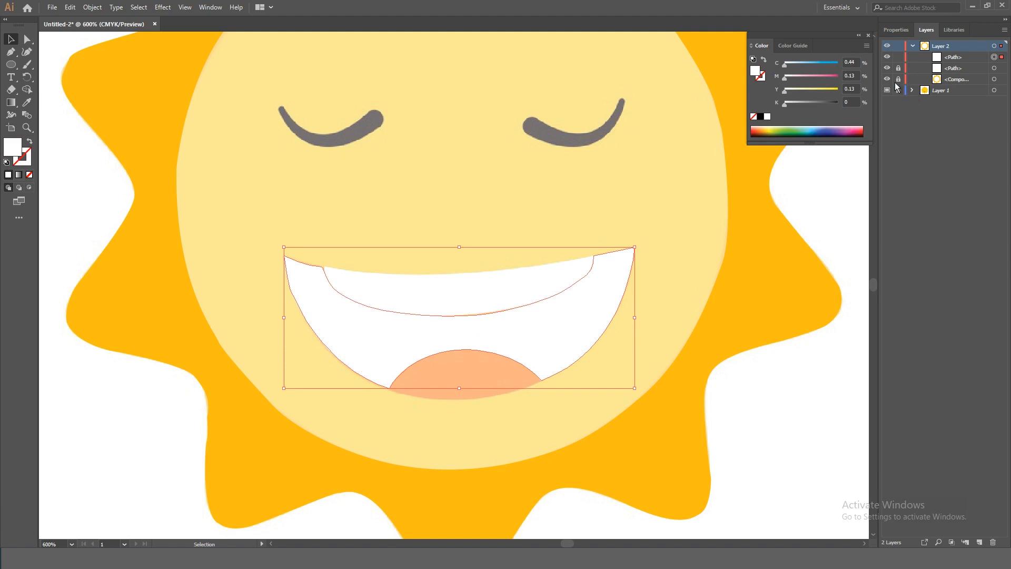
{"action": "key", "text": "ctrl+shift+a"}
{"action": "key", "text": "a"}
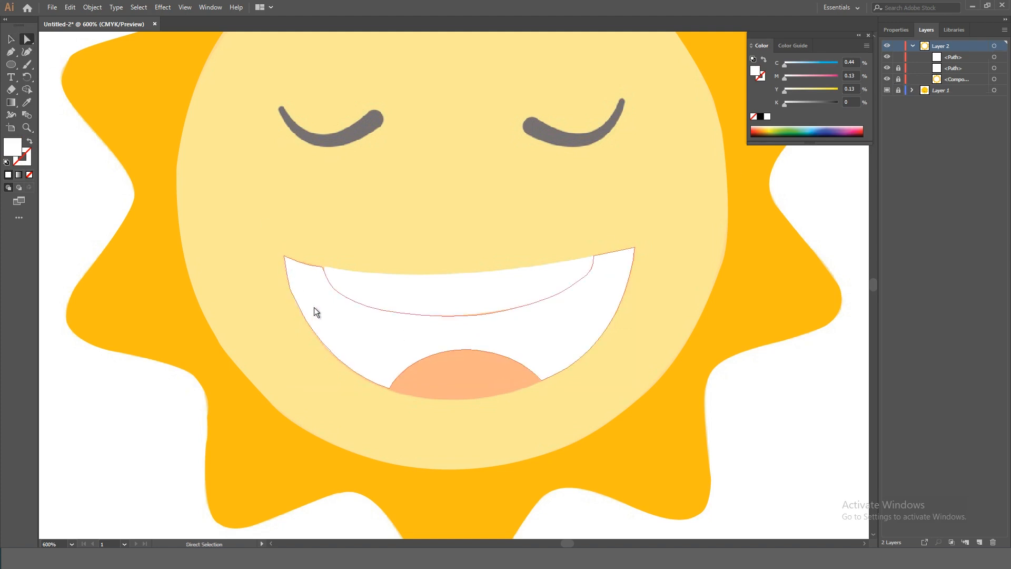
{"action": "left_click_drag", "start_coordinate": [258, 235], "coordinate": [671, 426]}
{"action": "left_click_drag", "start_coordinate": [464, 333], "coordinate": [505, 345]}
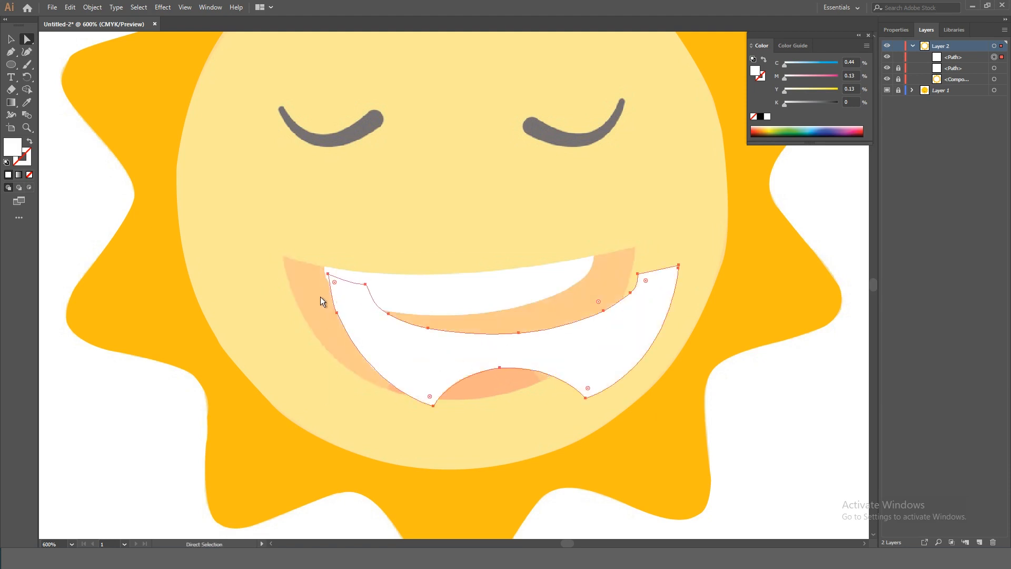
- Fill the mouth shape with the orange sampled from the template's mouth using the Eyedropper, and move it back into place
{"action": "left_click", "coordinate": [28, 105]}
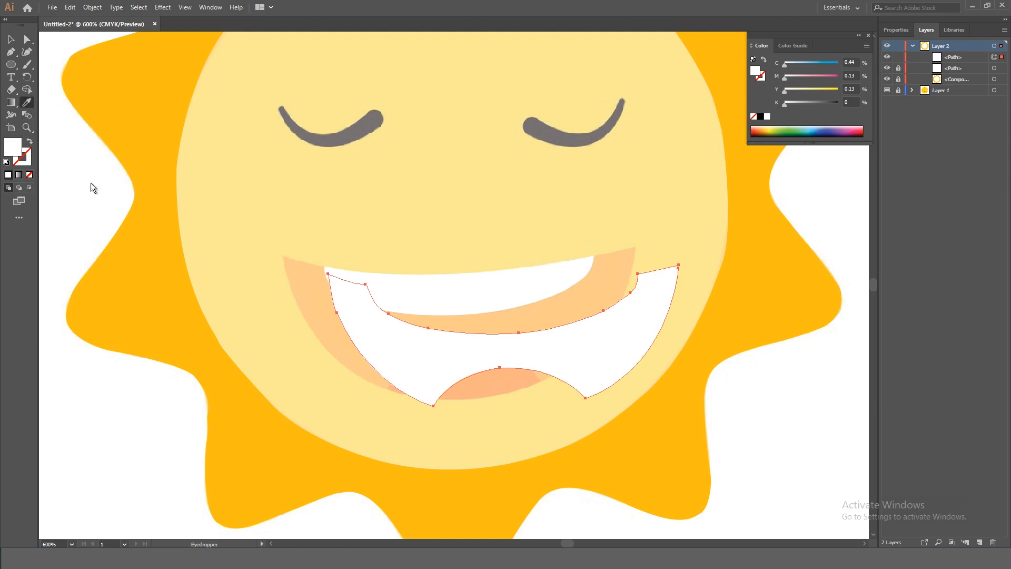
{"action": "left_click", "coordinate": [317, 304]}
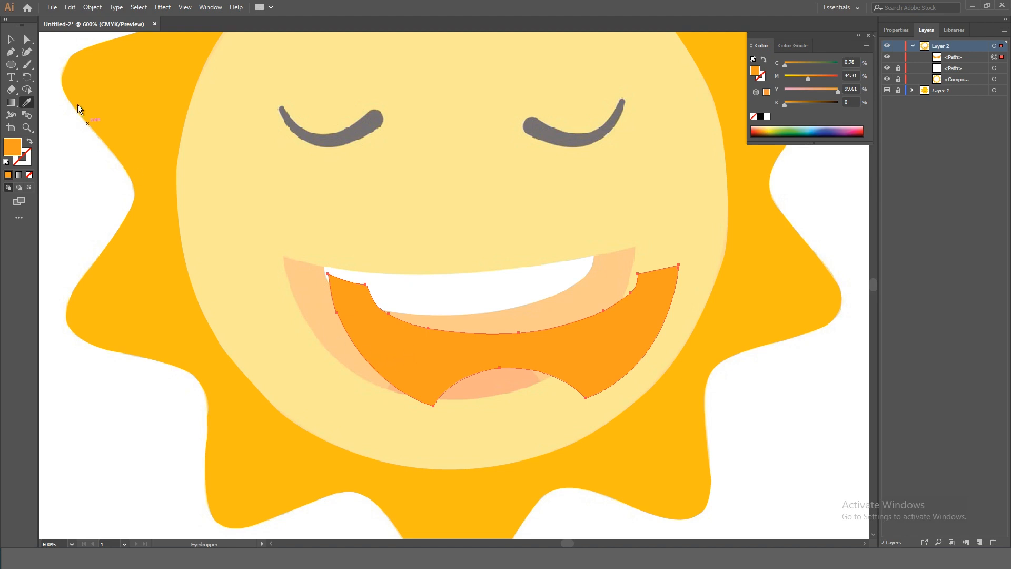
{"action": "left_click", "coordinate": [12, 42]}
{"action": "left_click_drag", "start_coordinate": [412, 343], "coordinate": [384, 331]}
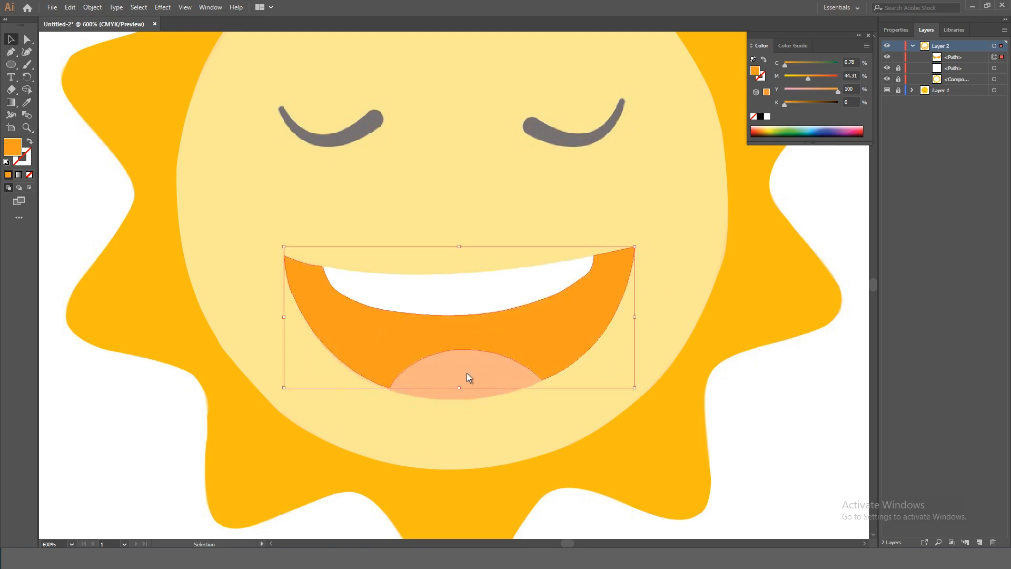
{"action": "left_click", "coordinate": [494, 416]}
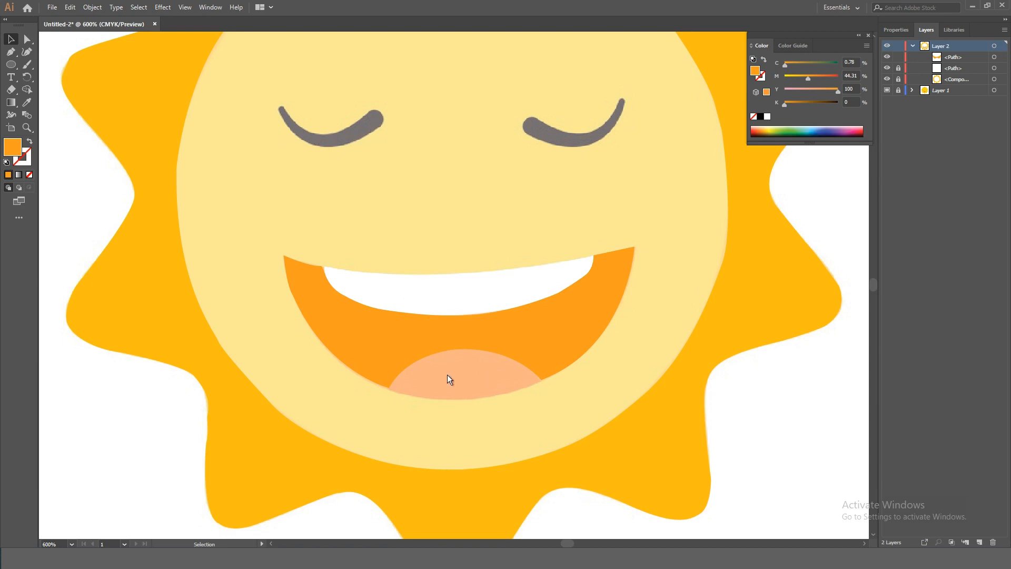
- Lock the mouth path and trace the tongue's lower edge from its left corner to its right corner with the Pen tool
{"action": "key", "text": "p"}
{"action": "left_click", "coordinate": [898, 57]}
{"action": "left_click", "coordinate": [389, 388]}
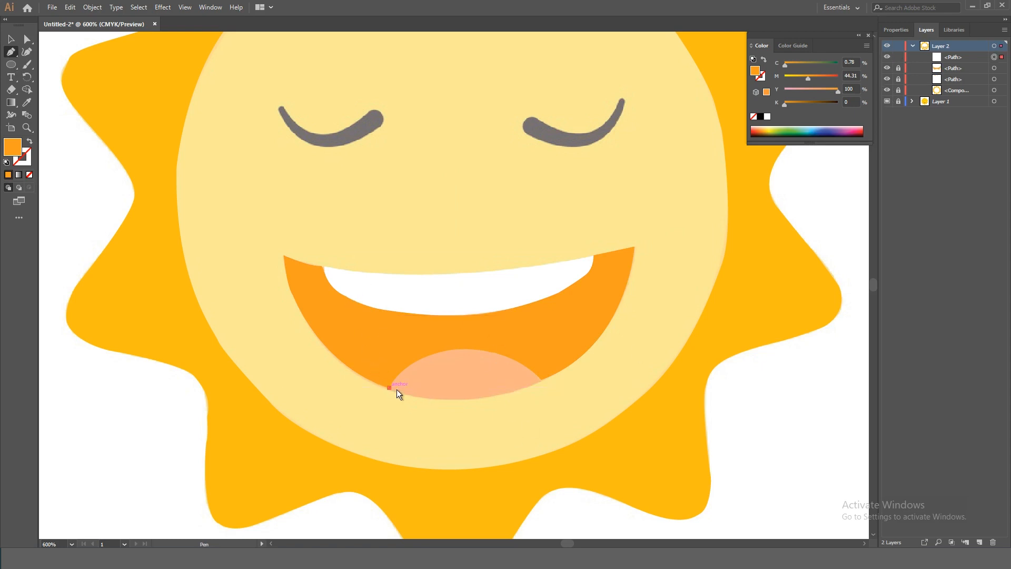
{"action": "left_click_drag", "start_coordinate": [541, 381], "coordinate": [616, 341]}
- Give the tongue path no fill and a bright red 0.5 pt stroke
{"action": "left_click", "coordinate": [29, 142]}
{"action": "double_click", "coordinate": [22, 157]}
{"action": "left_click", "coordinate": [714, 194]}
- Trace the tongue's upper arc from the right corner back to the left and close the path
{"action": "left_click", "coordinate": [540, 379]}
{"action": "left_click_drag", "start_coordinate": [431, 362], "coordinate": [434, 357]}
{"action": "left_click_drag", "start_coordinate": [388, 388], "coordinate": [387, 380]}
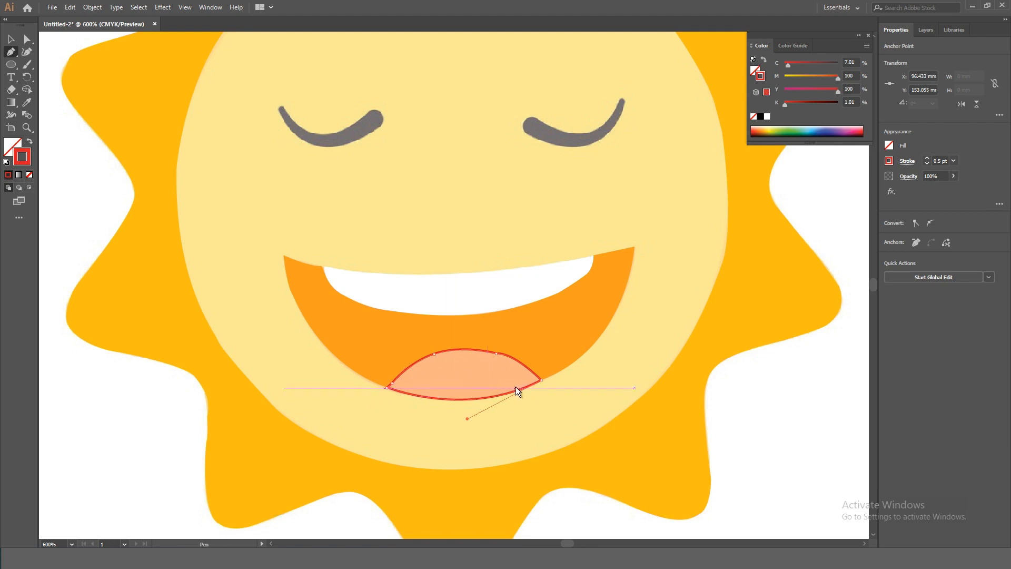
{"action": "left_click", "coordinate": [11, 39]}
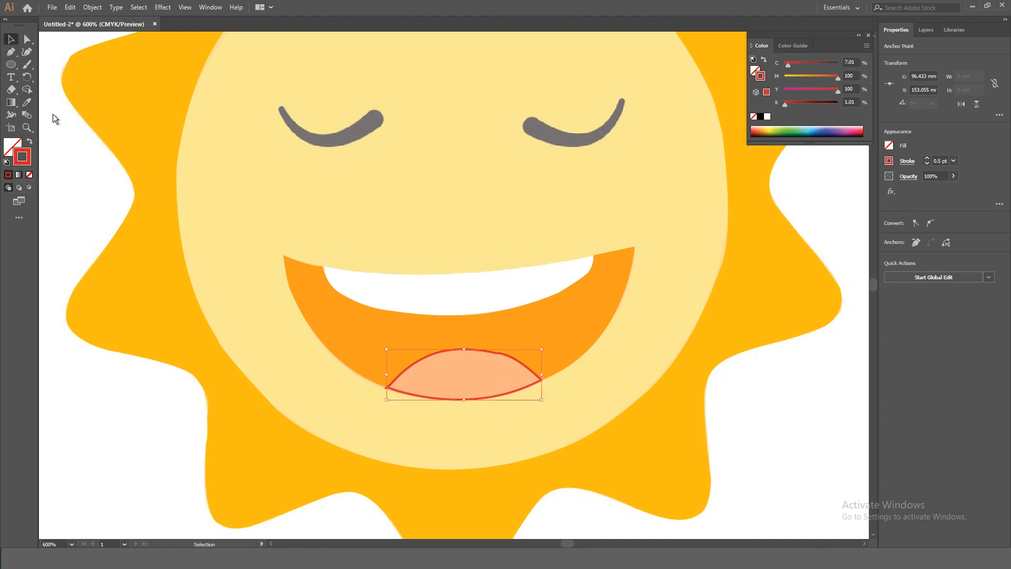
- Fill the tongue with the orange sampled using the Eyedropper, and reshape its upper arc with Direct Selection to cover the template
{"action": "left_click", "coordinate": [29, 104]}
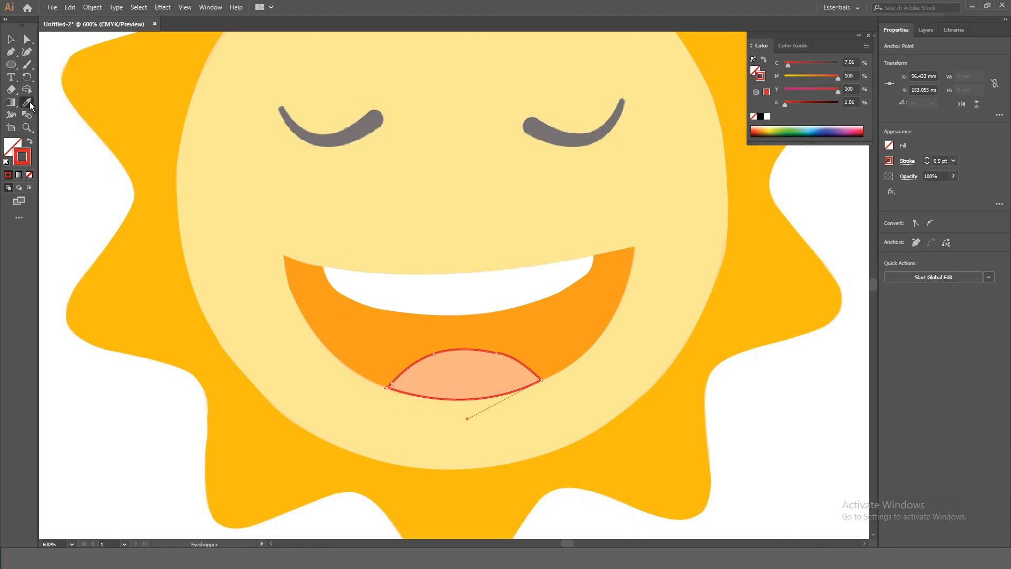
{"action": "left_click", "coordinate": [475, 378]}
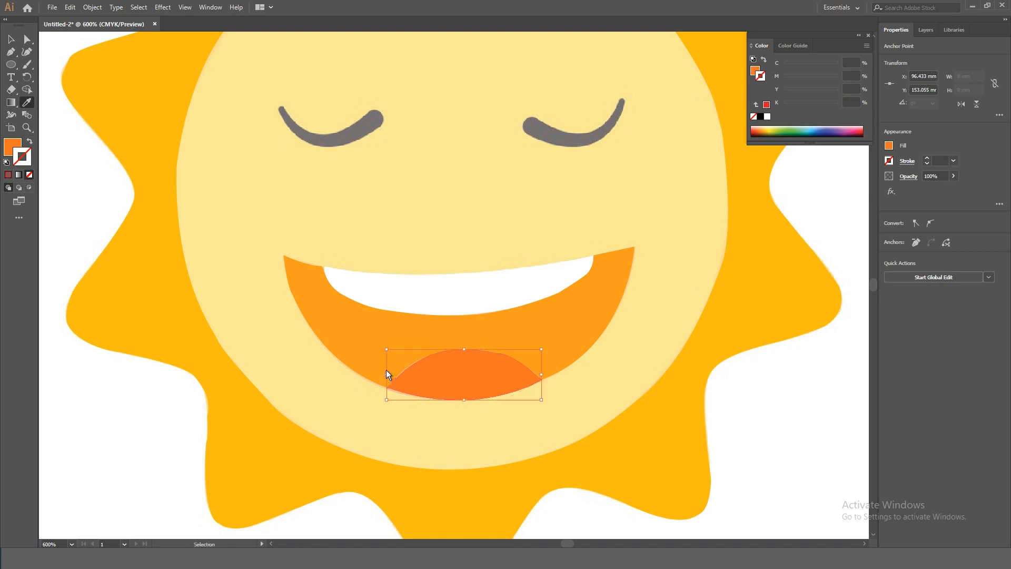
{"action": "key", "text": "ctrl+="}
{"action": "key", "text": "ctrl+="}
{"action": "key", "text": "ctrl+="}
{"action": "key", "text": "ctrl+="}
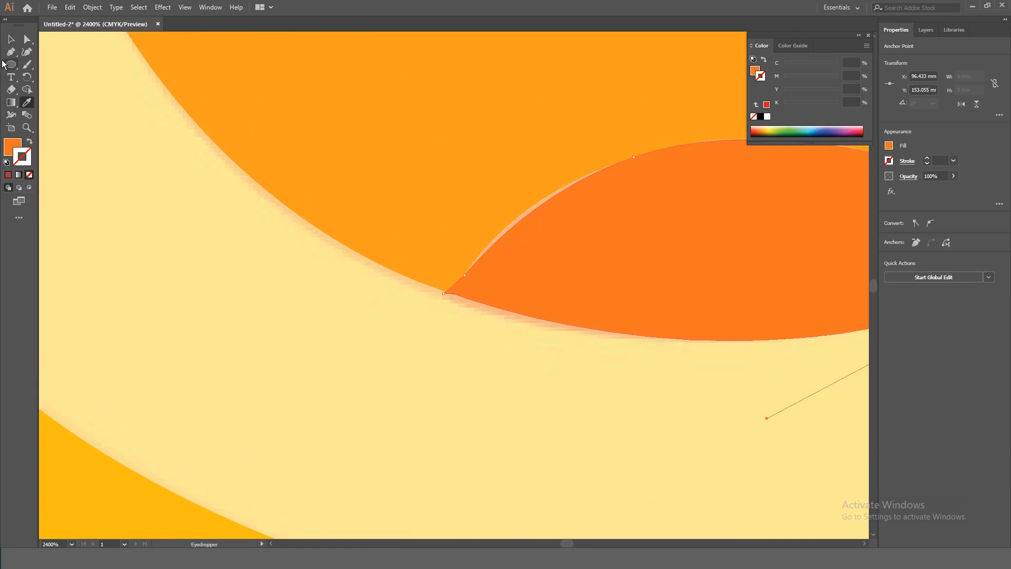
{"action": "key", "text": "a"}
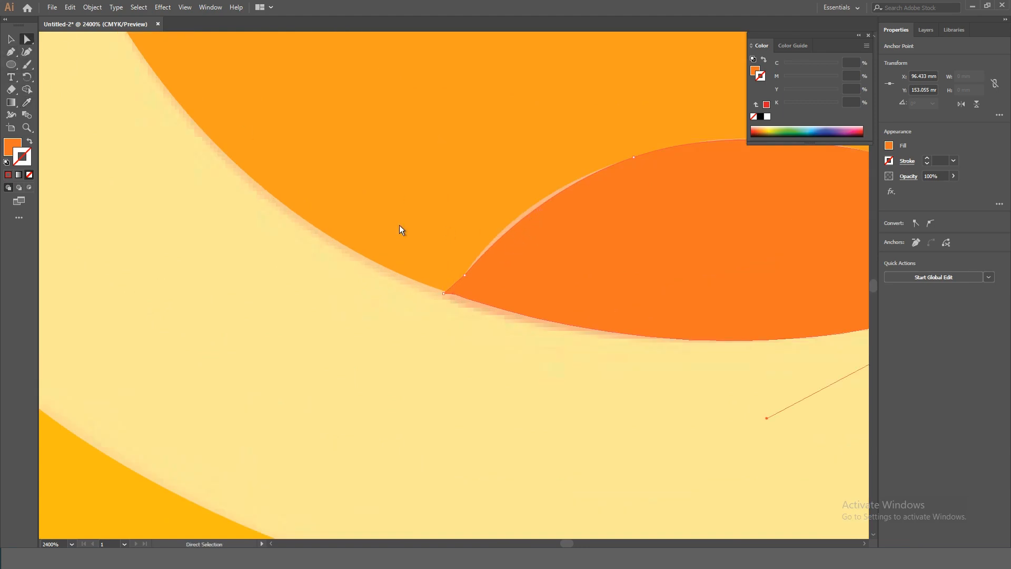
{"action": "left_click", "coordinate": [523, 216]}
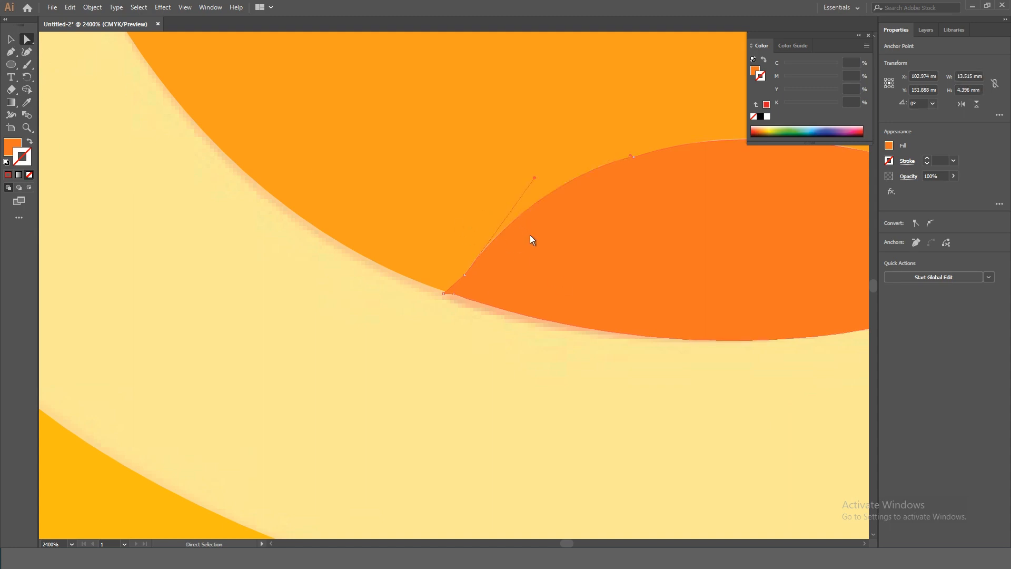
{"action": "key", "text": "space"}
{"action": "left_click_drag", "start_coordinate": [748, 253], "coordinate": [457, 294]}
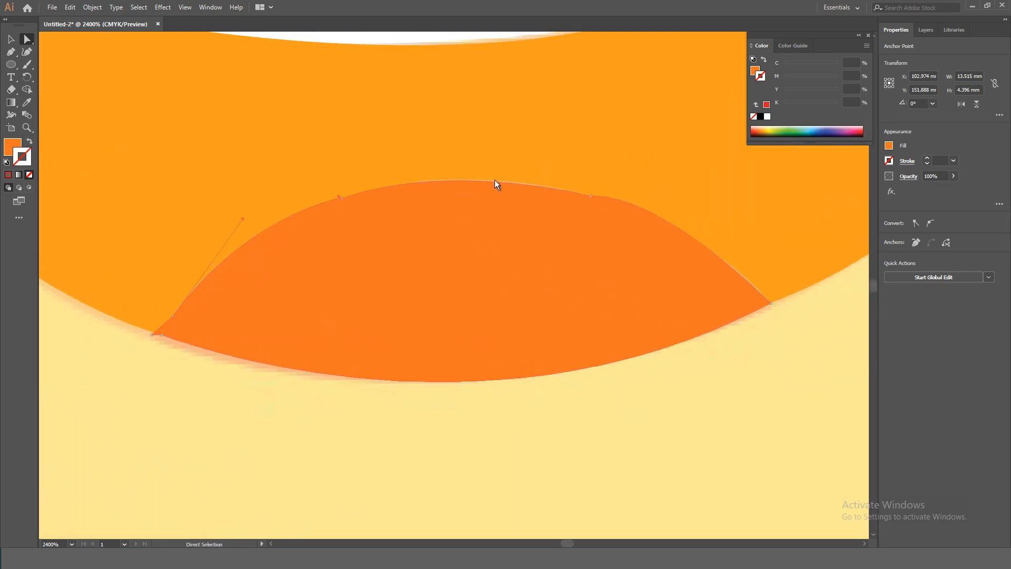
{"action": "left_click_drag", "start_coordinate": [498, 181], "coordinate": [498, 180]}
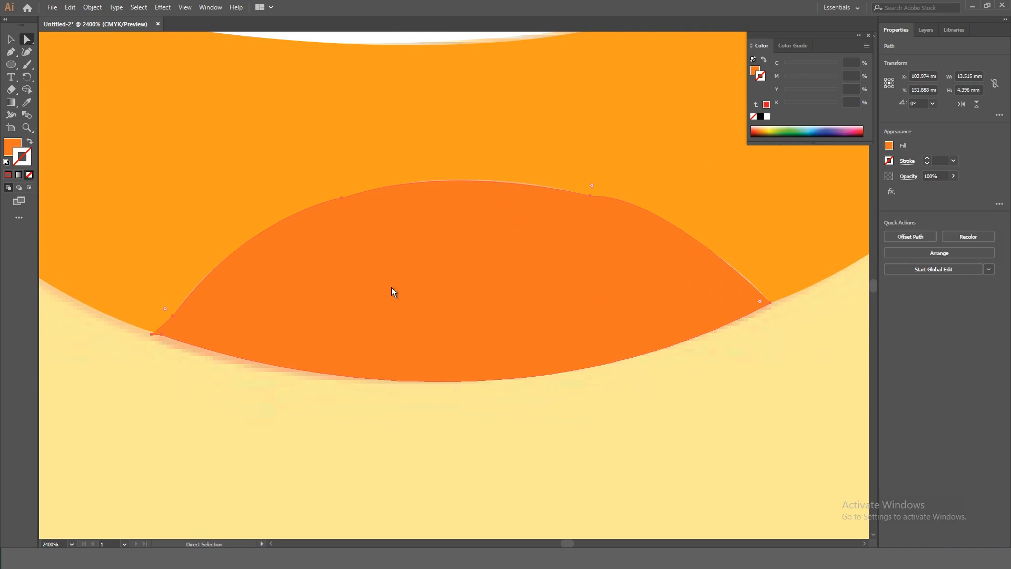
- Lock the tongue path and start a Pen tool path at the inner end of the left closed eye
{"action": "key", "text": "ctrl+0"}
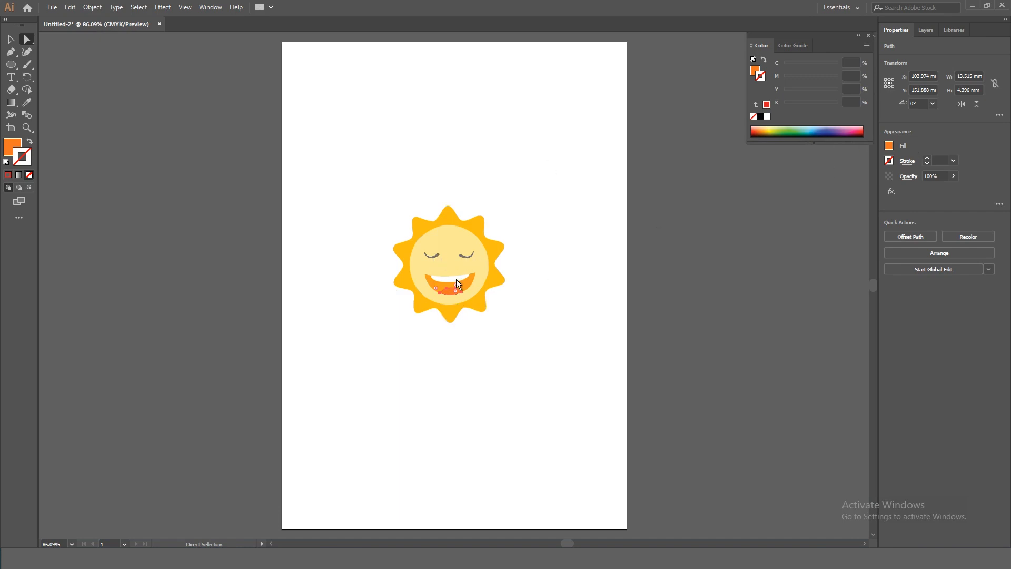
{"action": "left_click", "coordinate": [927, 30]}
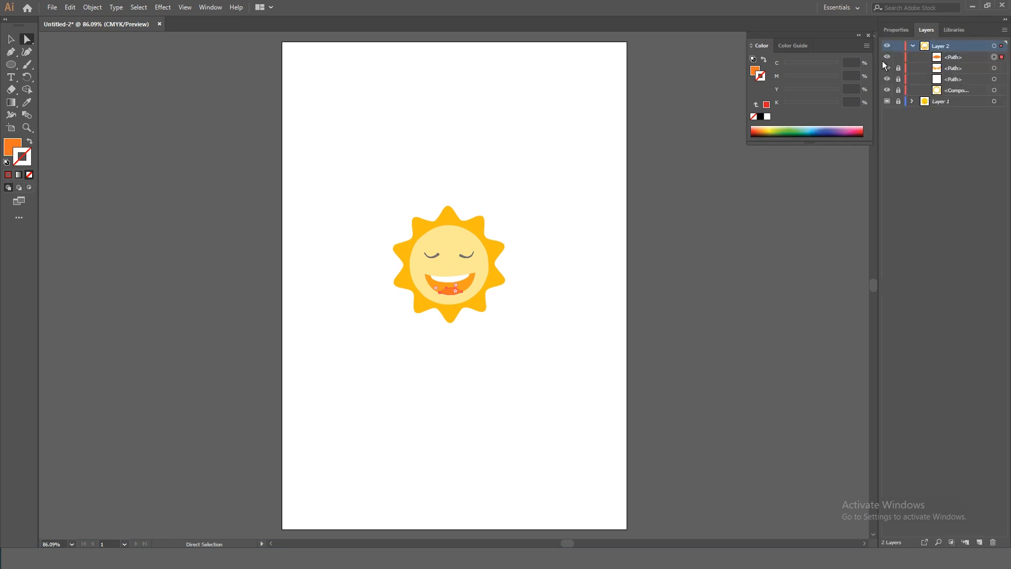
{"action": "left_click", "coordinate": [899, 58]}
{"action": "scroll", "coordinate": [421, 247], "scroll_direction": "up", "scroll_amount": 5}
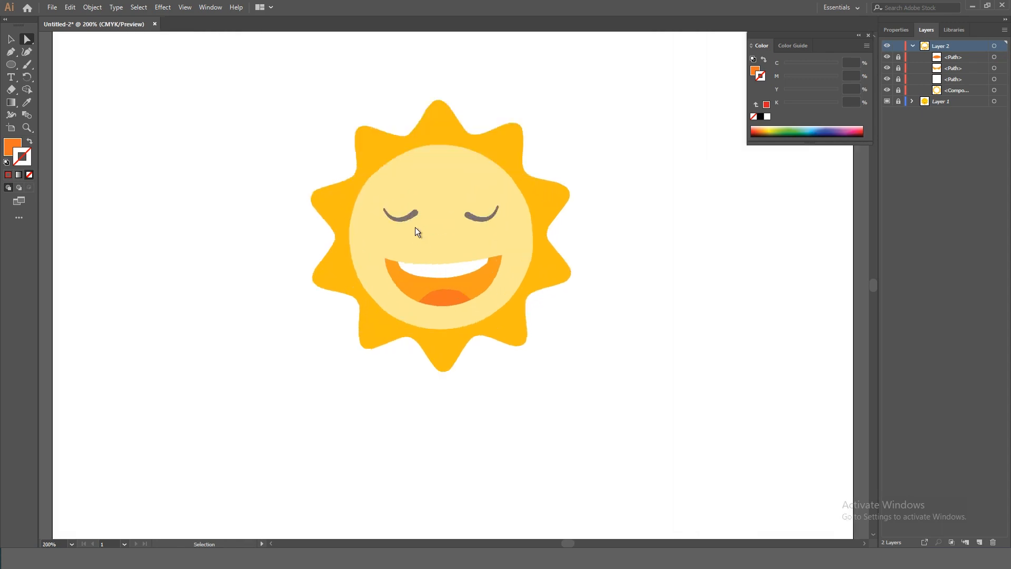
{"action": "left_click_drag", "start_coordinate": [410, 197], "coordinate": [426, 293]}
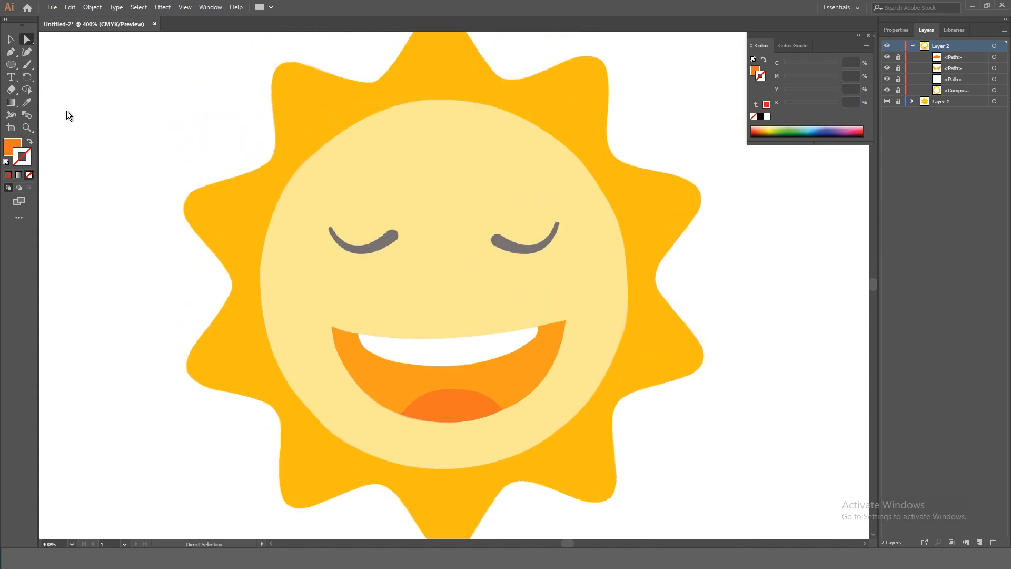
{"action": "left_click", "coordinate": [16, 53]}
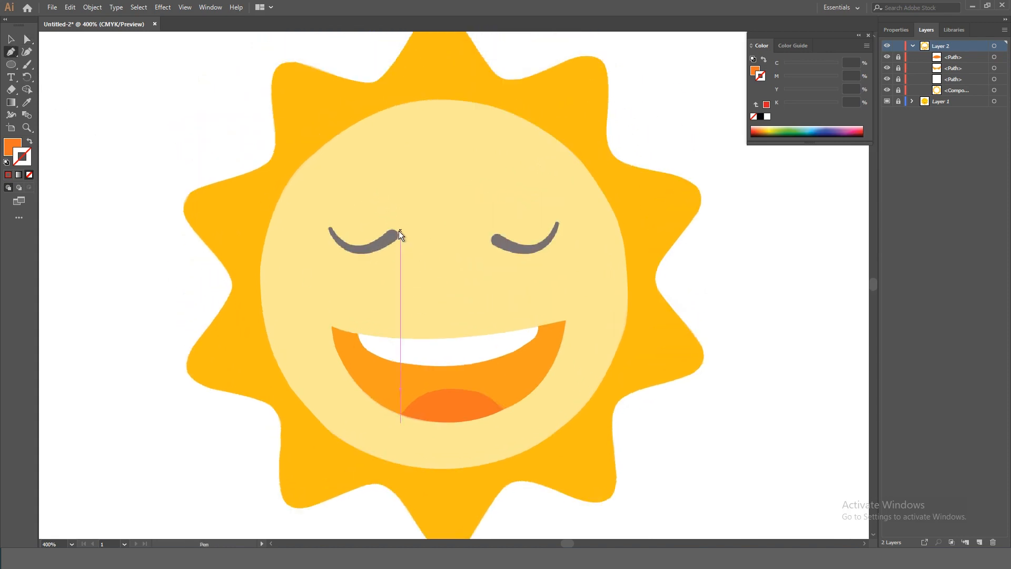
{"action": "left_click_drag", "start_coordinate": [395, 240], "coordinate": [384, 253]}
- Give the eye path no fill and a dark red BC0826 stroke of 0.5 pt
{"action": "left_click", "coordinate": [29, 141]}
{"action": "double_click", "coordinate": [23, 157]}
{"action": "left_click", "coordinate": [617, 223]}
{"action": "left_click", "coordinate": [595, 253]}
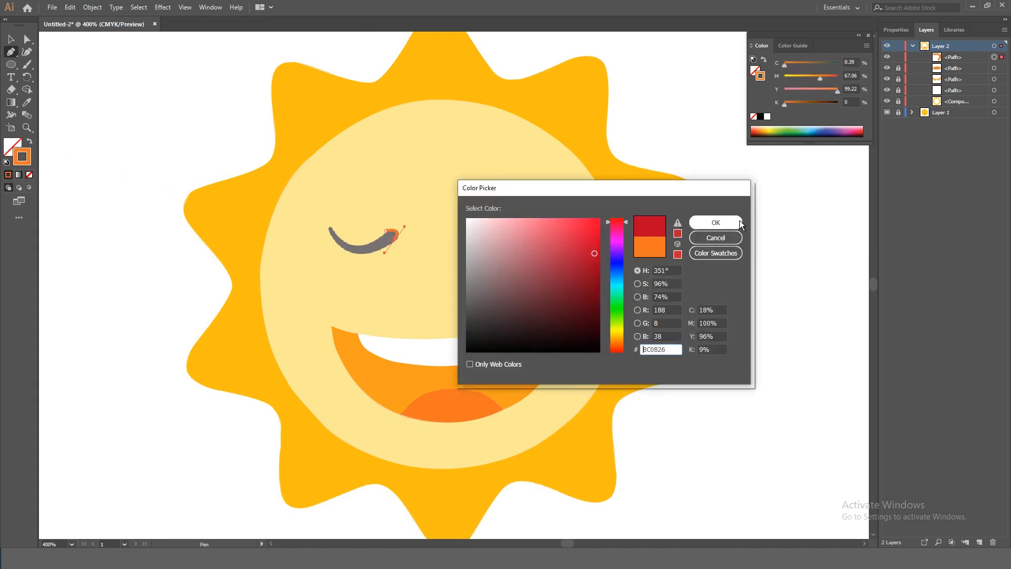
{"action": "left_click", "coordinate": [739, 221]}
{"action": "left_click", "coordinate": [896, 30]}
{"action": "left_click", "coordinate": [954, 161]}
- Trace the left eye's lower edge from its rounded inner end to the thin outer tip with the Pen tool
{"action": "key", "text": "ctrl+plus"}
{"action": "key", "text": "ctrl+plus"}
{"action": "key", "text": "ctrl+plus"}
{"action": "key", "text": "ctrl+plus"}
{"action": "key", "text": "Delete"}
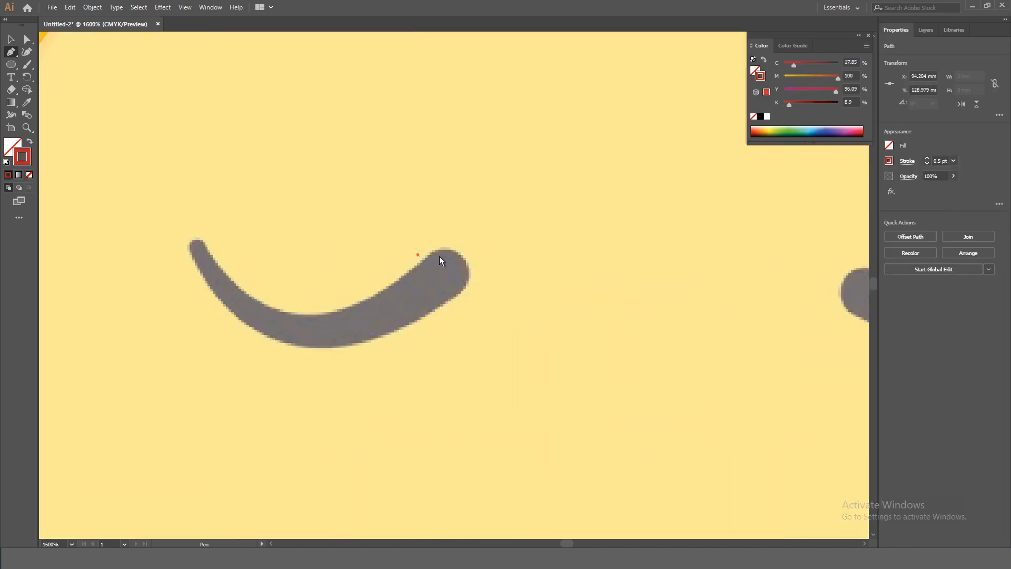
{"action": "mouse_move", "coordinate": [462, 261]}
{"action": "left_mouse_down"}
{"action": "mouse_move", "coordinate": [464, 302]}
{"action": "mouse_move", "coordinate": [463, 256]}
{"action": "mouse_move", "coordinate": [370, 342]}
{"action": "left_mouse_up"}
{"action": "left_click_drag", "start_coordinate": [275, 342], "coordinate": [236, 323]}
{"action": "left_click_drag", "start_coordinate": [196, 267], "coordinate": [188, 249]}
- Round the outer tip and trace the left eye's upper edge back to the inner end, closing the path
{"action": "left_click_drag", "start_coordinate": [191, 238], "coordinate": [196, 223]}
{"action": "left_click", "coordinate": [190, 239]}
{"action": "left_click_drag", "start_coordinate": [214, 257], "coordinate": [215, 263]}
{"action": "left_click", "coordinate": [253, 295]}
{"action": "left_click_drag", "start_coordinate": [294, 312], "coordinate": [307, 327]}
{"action": "left_click", "coordinate": [417, 266]}
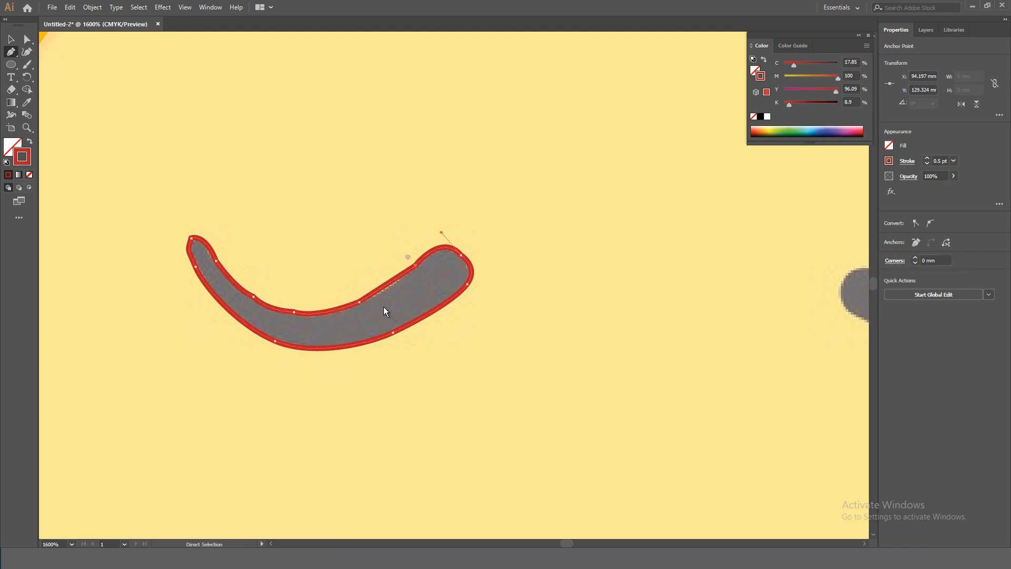
- Remove the left eye's stroke and fill it with the near-black sampled from the template's right eye using the Eyedropper
{"action": "key", "text": "ctrl+minus"}
{"action": "key", "text": "ctrl+minus"}
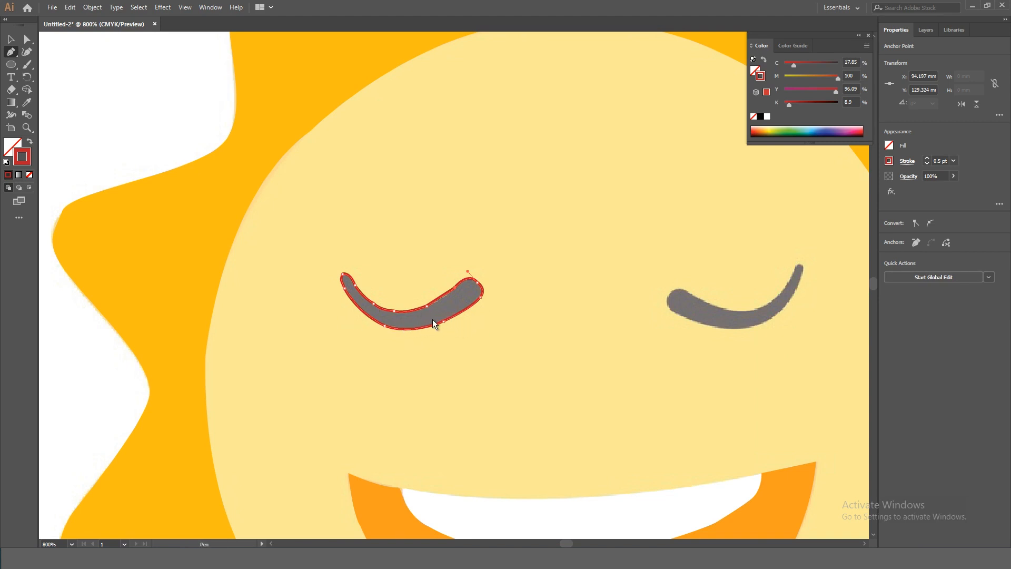
{"action": "left_click", "coordinate": [30, 141]}
{"action": "left_click", "coordinate": [31, 101]}
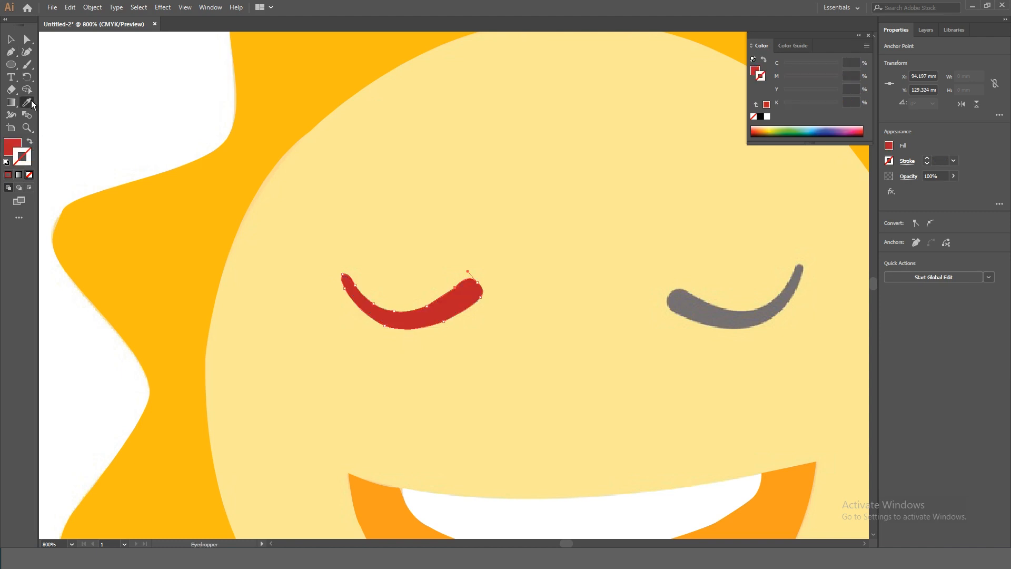
{"action": "left_click", "coordinate": [710, 311]}
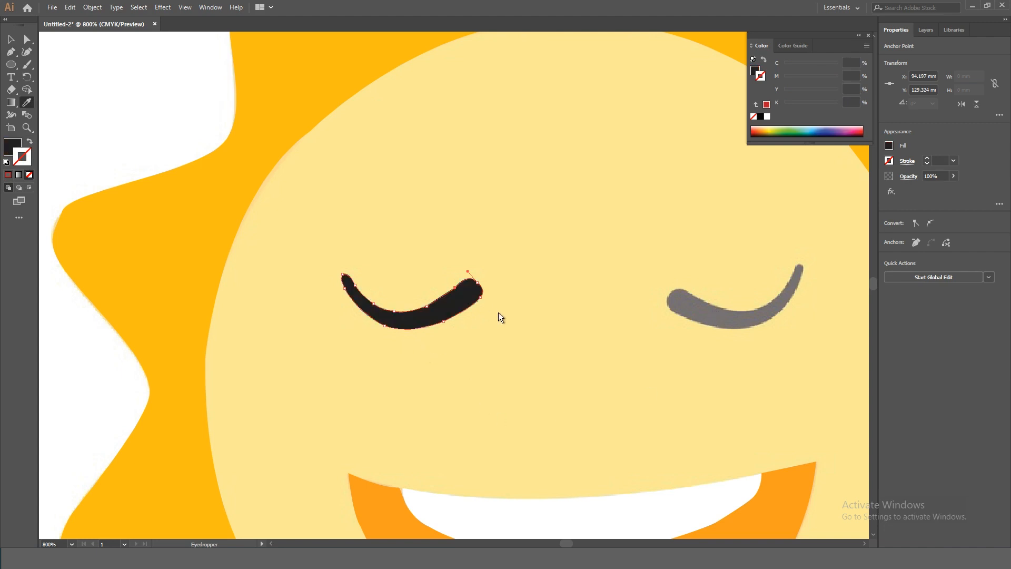
- Create a copy of the left eye reflected across the vertical axis
{"action": "key", "text": "v"}
{"action": "left_click", "coordinate": [379, 338]}
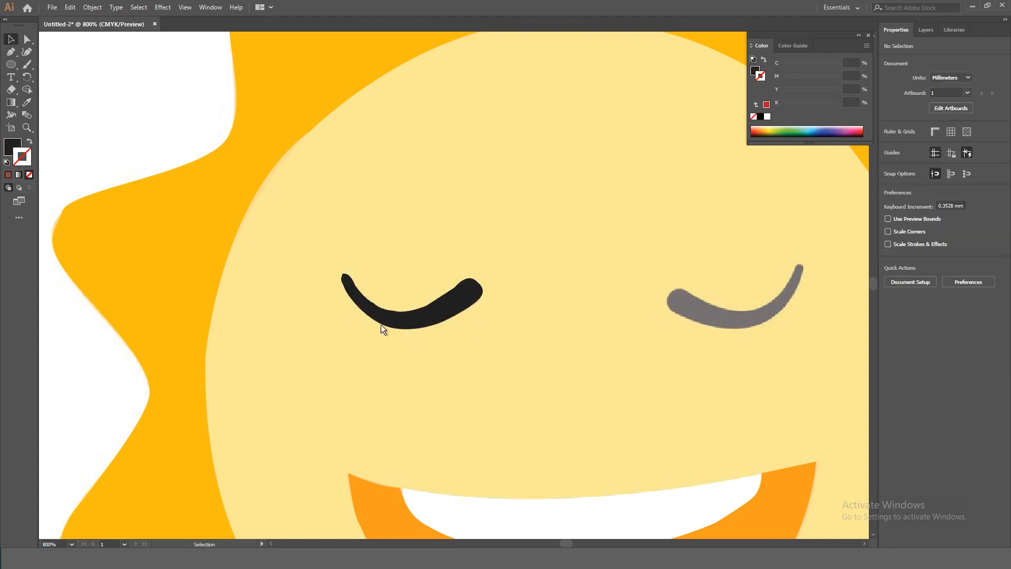
{"action": "left_click_drag", "start_coordinate": [310, 247], "coordinate": [545, 386]}
{"action": "right_click", "coordinate": [438, 310]}
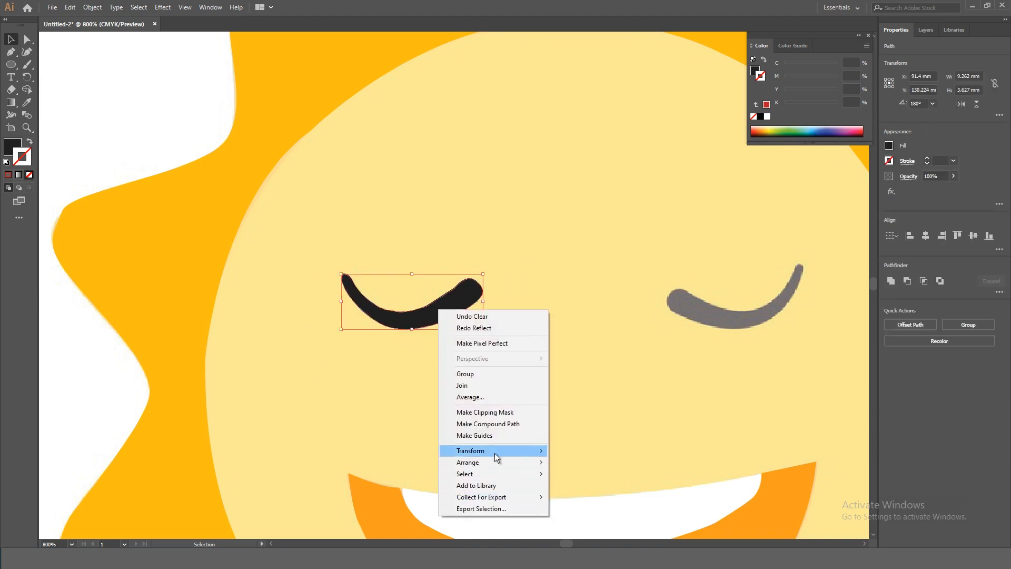
{"action": "mouse_move", "coordinate": [495, 451]}
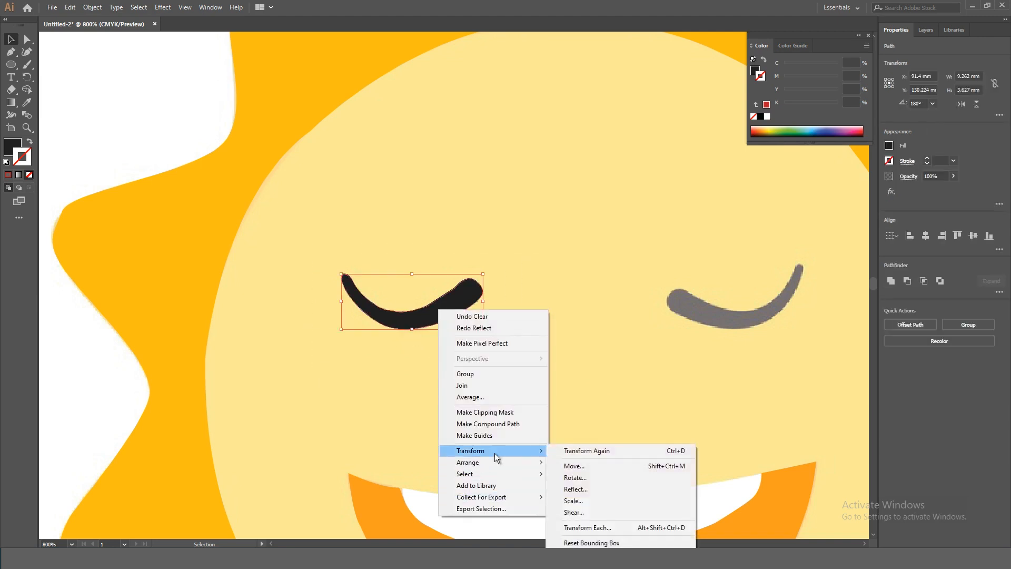
{"action": "left_click", "coordinate": [589, 489]}
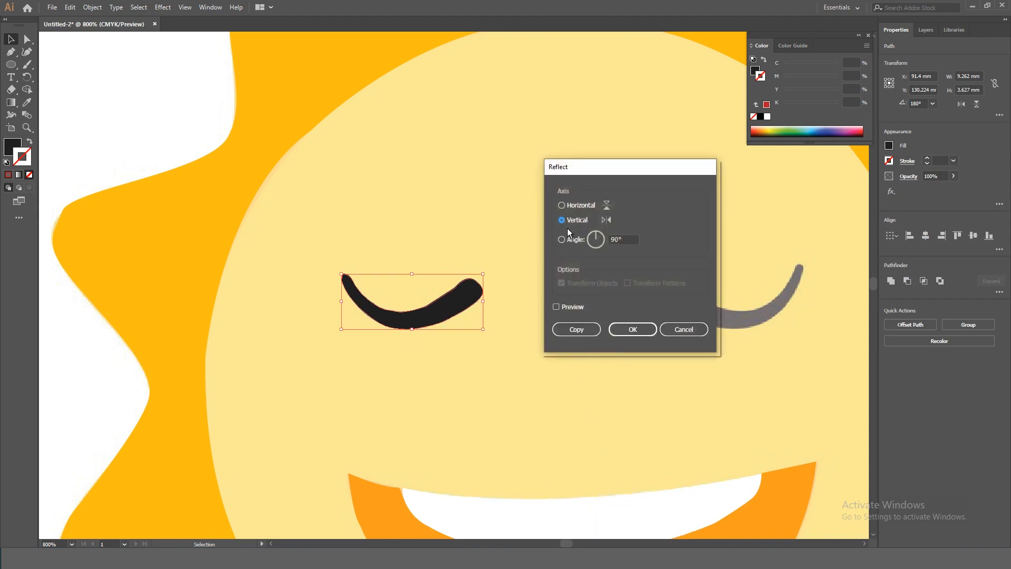
{"action": "left_click", "coordinate": [579, 329]}
- Position and rotate the mirrored eye so it covers the template's right eye, and deselect it
{"action": "left_click_drag", "start_coordinate": [379, 316], "coordinate": [703, 319]}
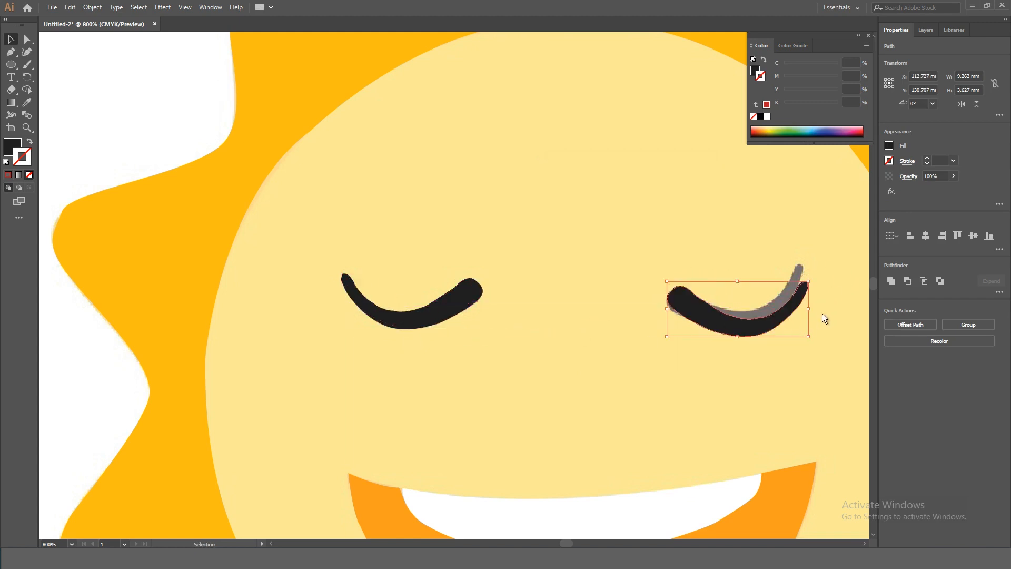
{"action": "left_click_drag", "start_coordinate": [814, 309], "coordinate": [813, 303]}
{"action": "left_click_drag", "start_coordinate": [811, 301], "coordinate": [757, 330]}
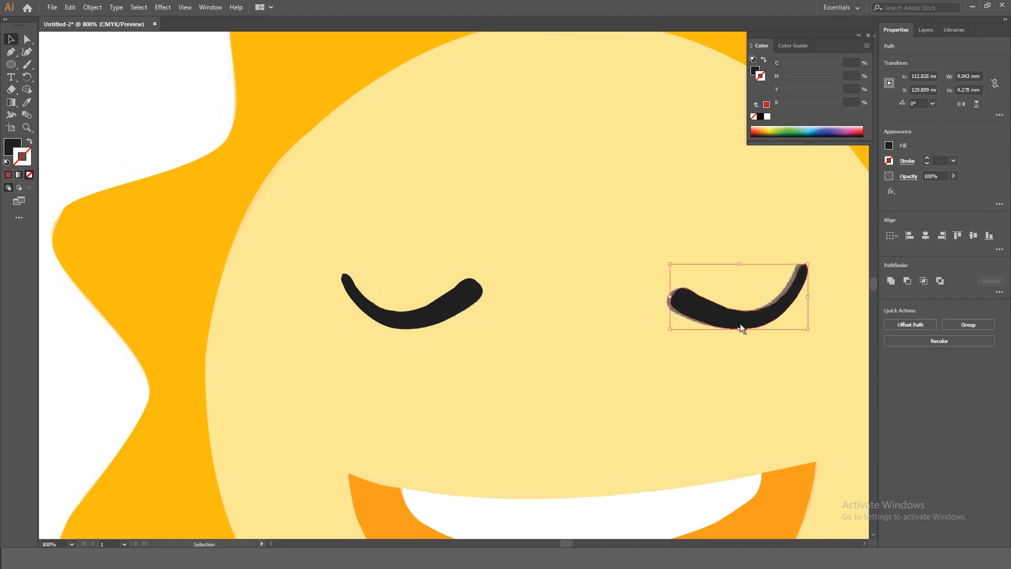
{"action": "key", "text": "Left"}
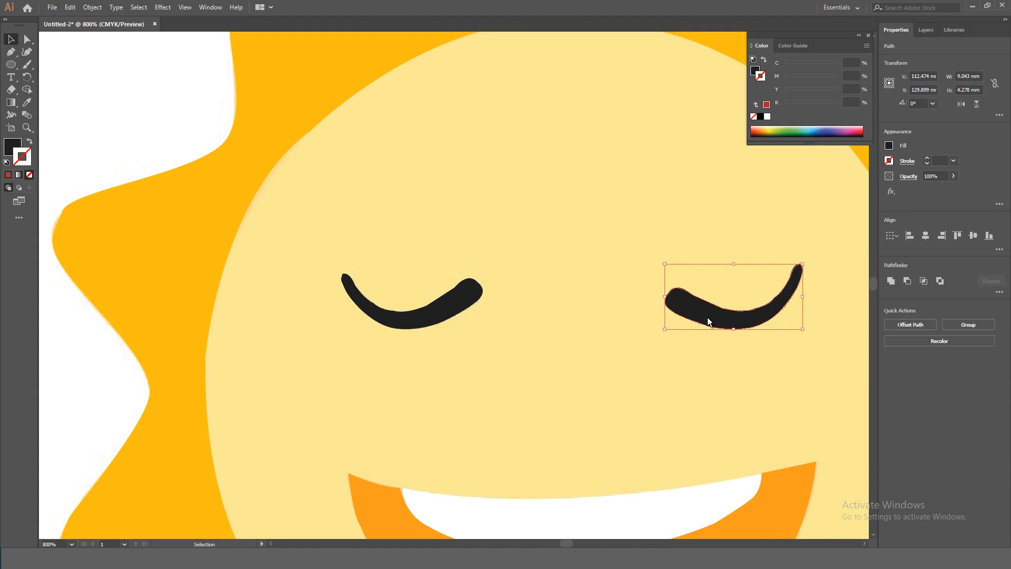
{"action": "left_click", "coordinate": [727, 372]}
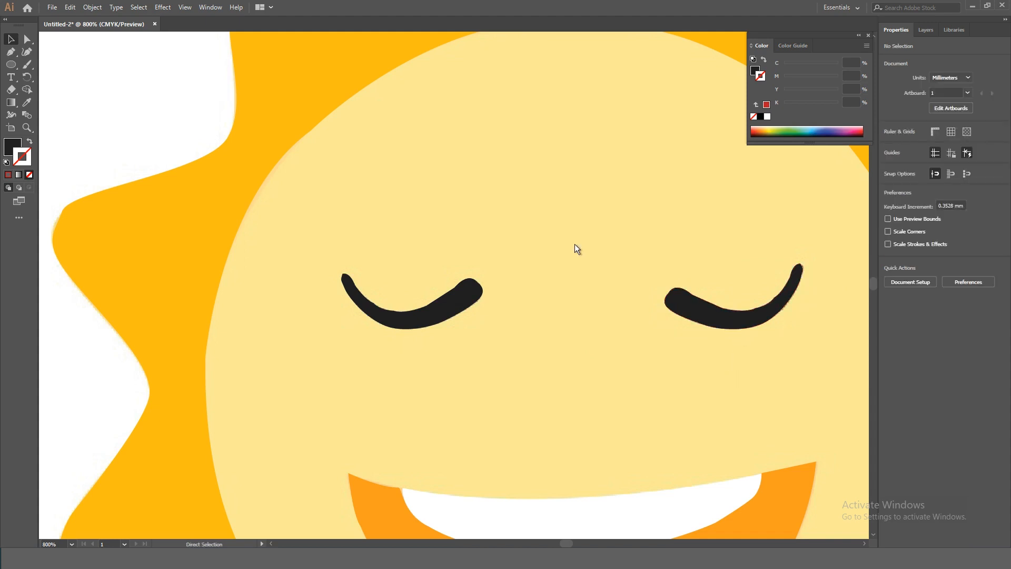
- Move the placed sun image with the deep yellow face clear below the traced sun, and deselect it
{"action": "key", "text": "ctrl+0"}
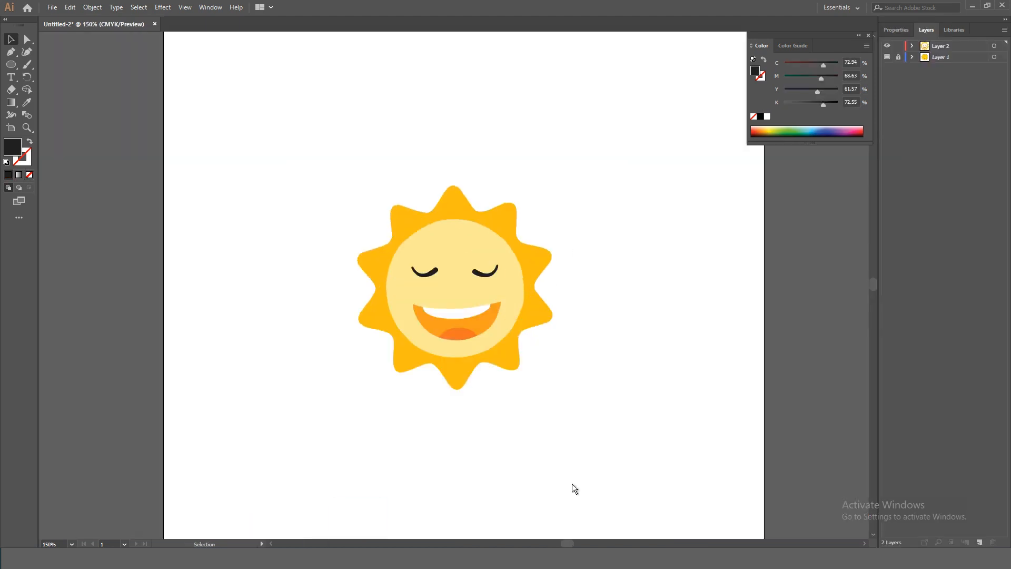
{"action": "left_click_drag", "start_coordinate": [572, 484], "coordinate": [642, 294]}
{"action": "left_click_drag", "start_coordinate": [630, 234], "coordinate": [488, 420]}
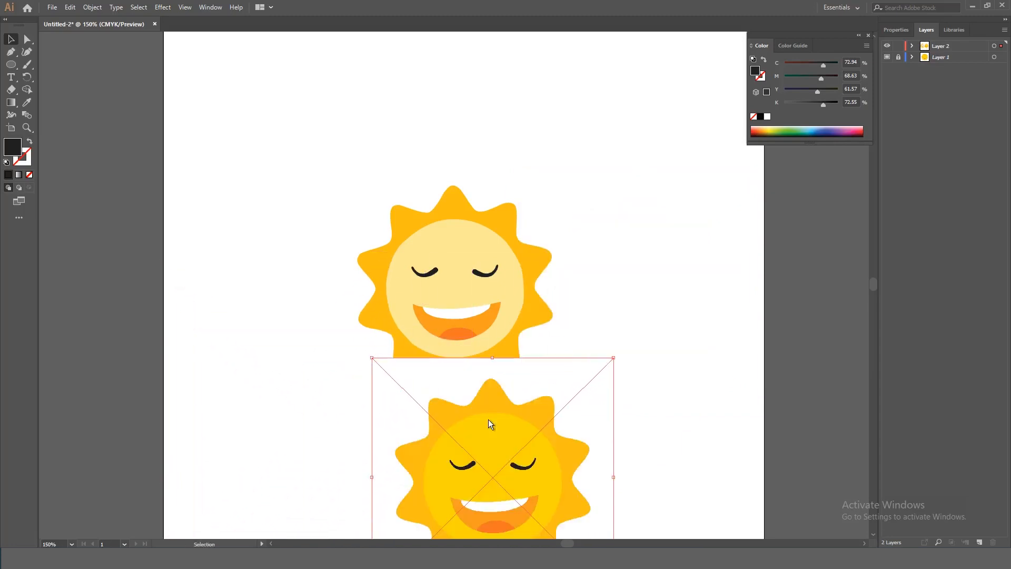
{"action": "key", "text": "ctrl+minus"}
{"action": "left_click_drag", "start_coordinate": [479, 279], "coordinate": [511, 295]}
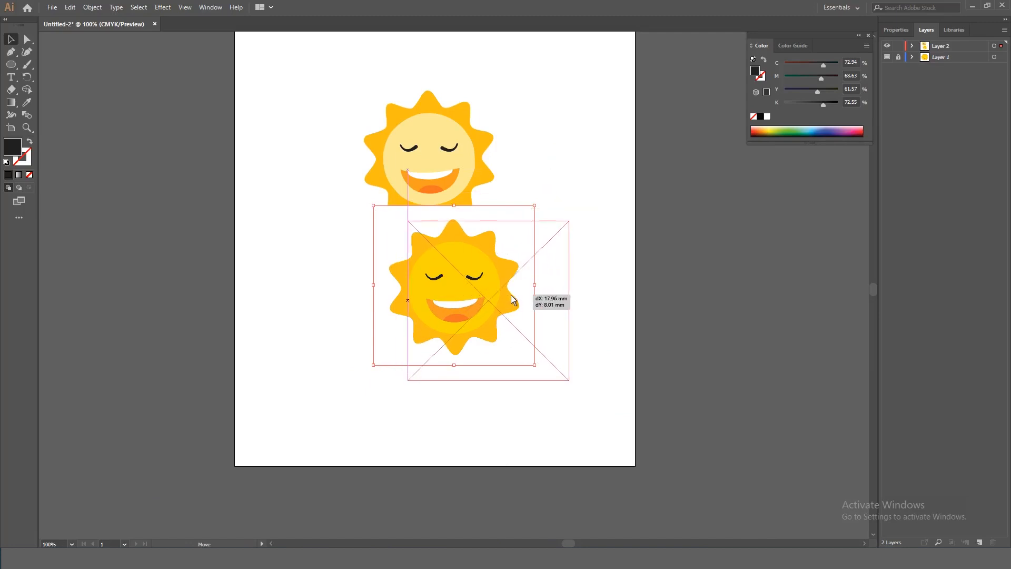
{"action": "left_click", "coordinate": [673, 330]}
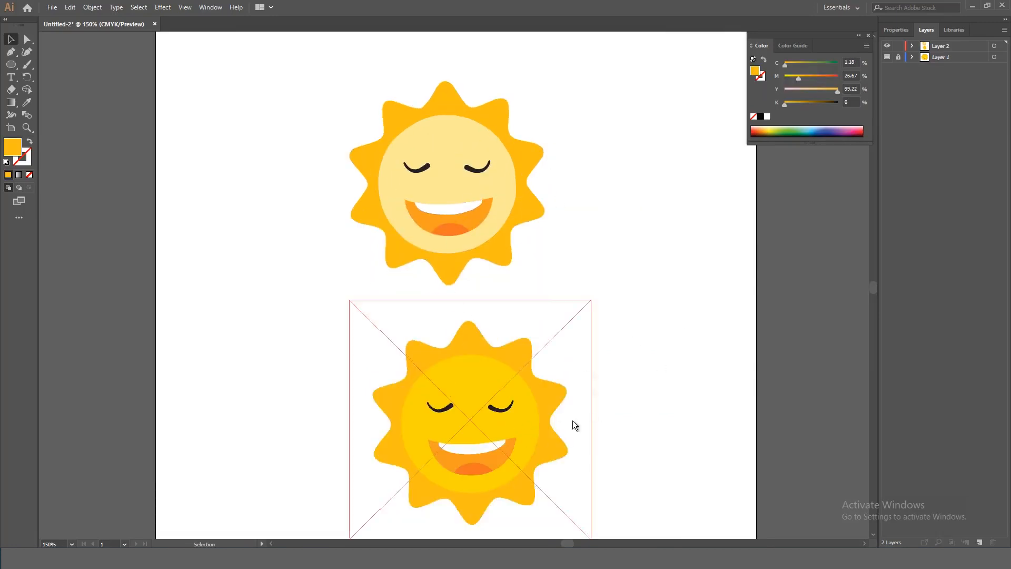
- Compare the edge sharpness of the traced vector sun with that of the placed image below it at high magnification
{"action": "key", "text": "ctrl+plus"}
{"action": "key", "text": "ctrl+plus"}
{"action": "key", "text": "ctrl+plus"}
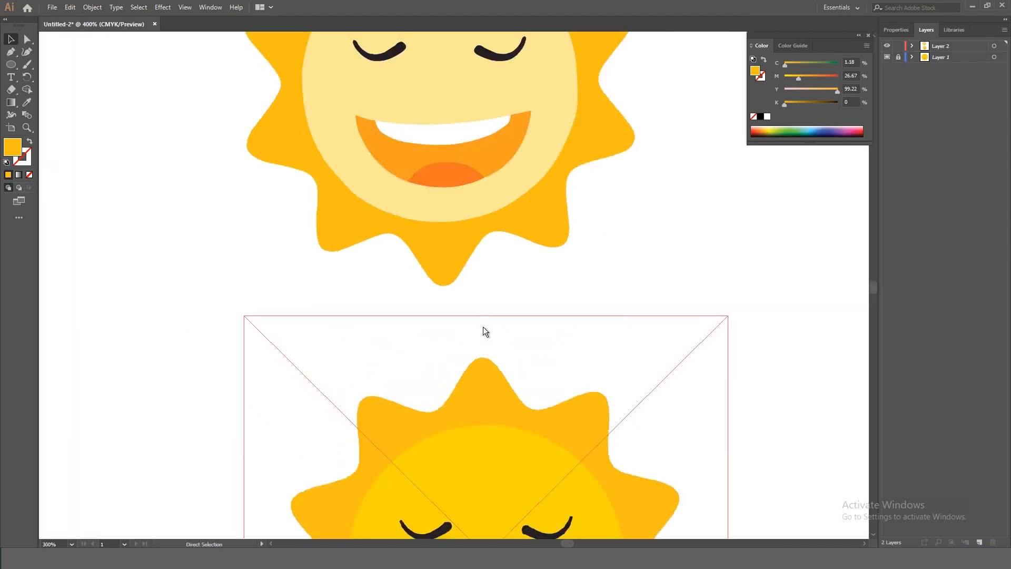
{"action": "key", "text": "ctrl+plus"}
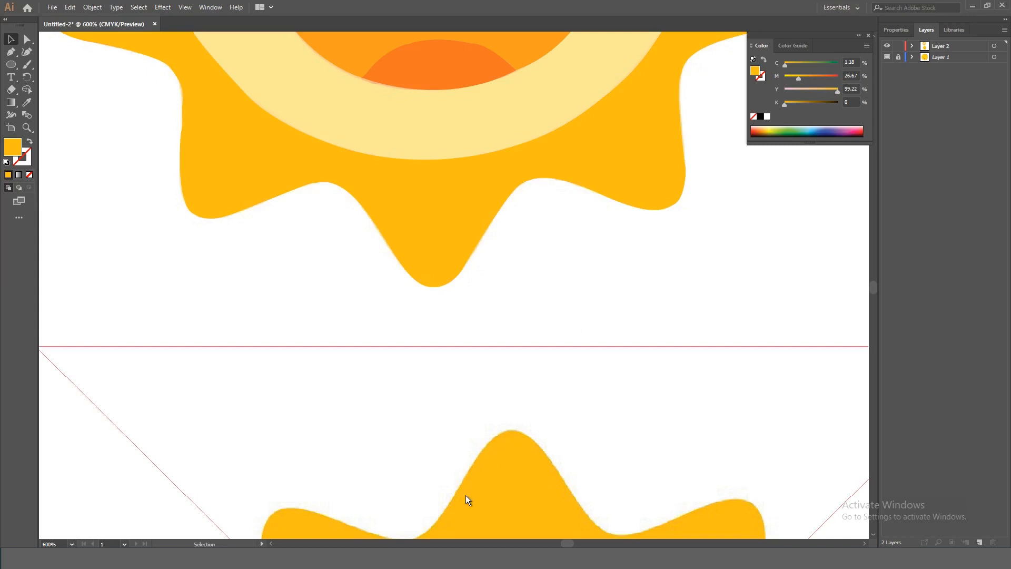
{"action": "key", "text": "ctrl+minus"}
{"action": "key", "text": "ctrl+minus"}
{"action": "key", "text": "ctrl+minus"}
{"action": "key", "text": "ctrl+minus"}
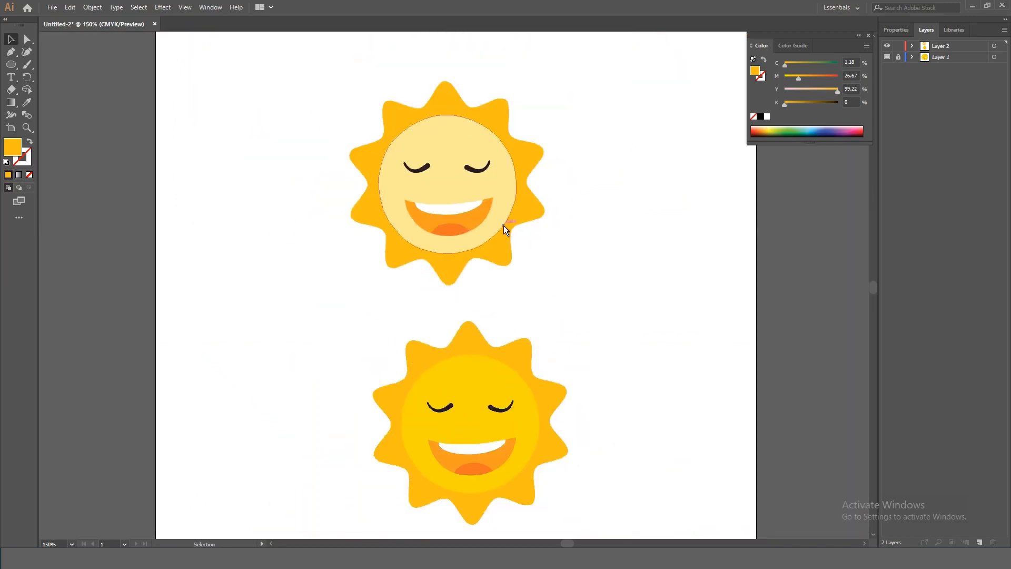
{"action": "left_click_drag", "start_coordinate": [279, 113], "coordinate": [624, 253]}
{"action": "left_click", "coordinate": [665, 326]}
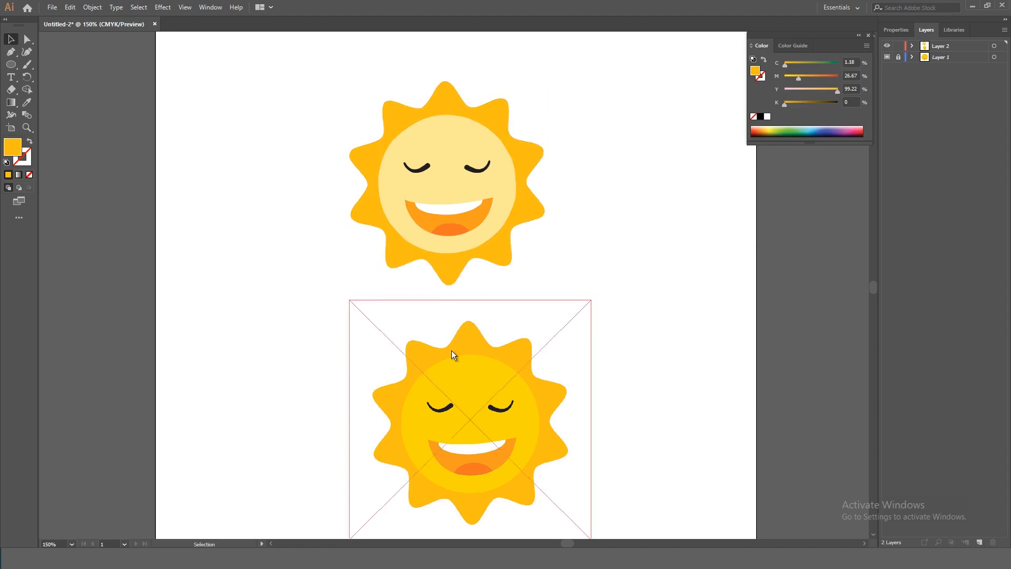
{"action": "key", "text": "ctrl+equal"}
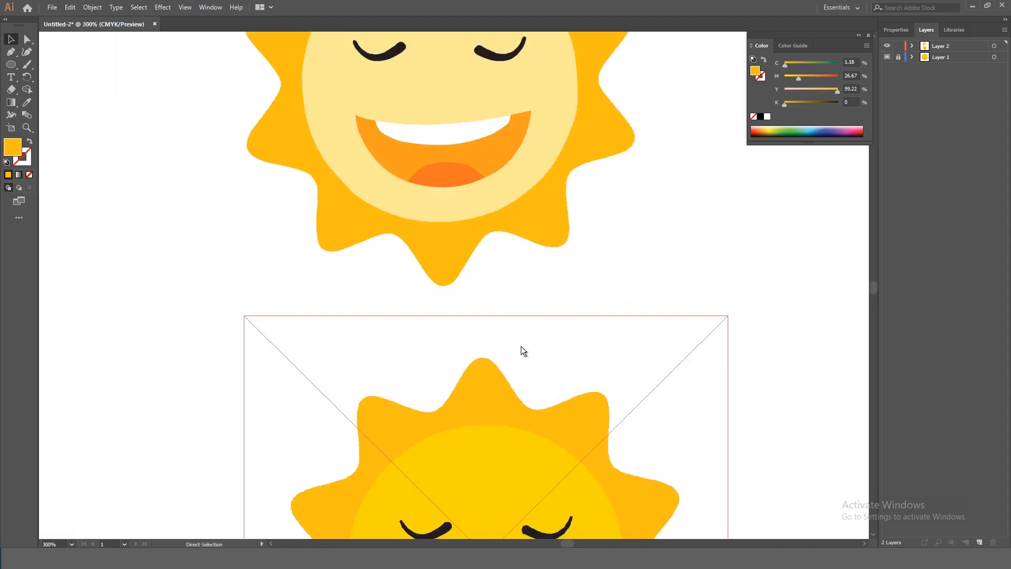
{"action": "key", "text": "ctrl+equal"}
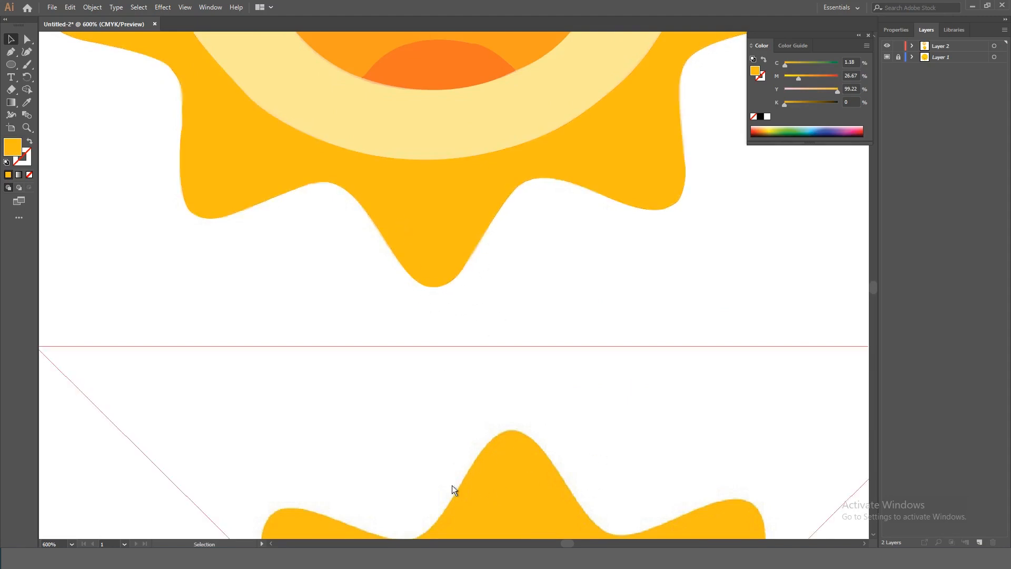
{"action": "key", "text": "ctrl+minus"}
{"action": "key", "text": "ctrl+minus"}
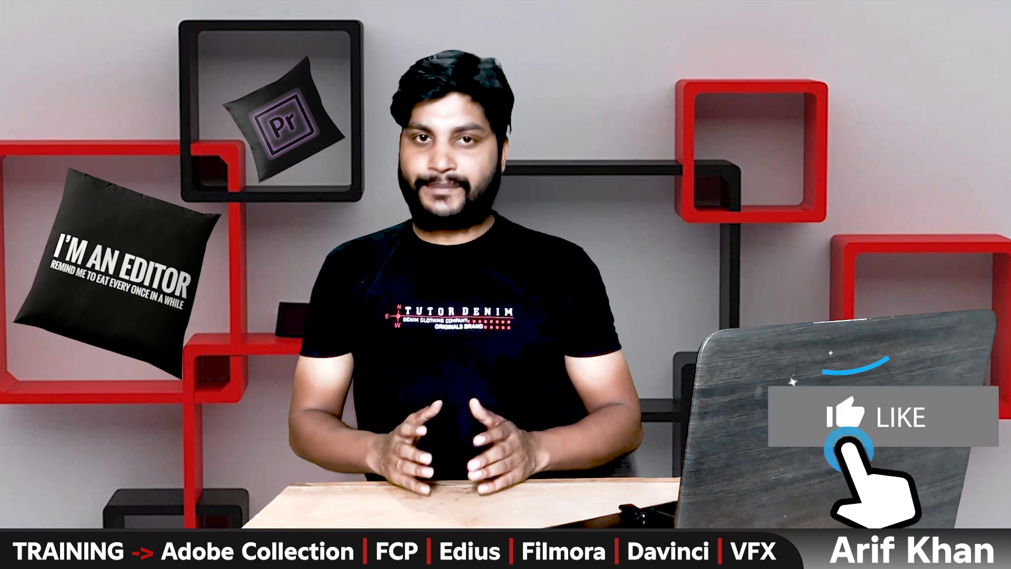